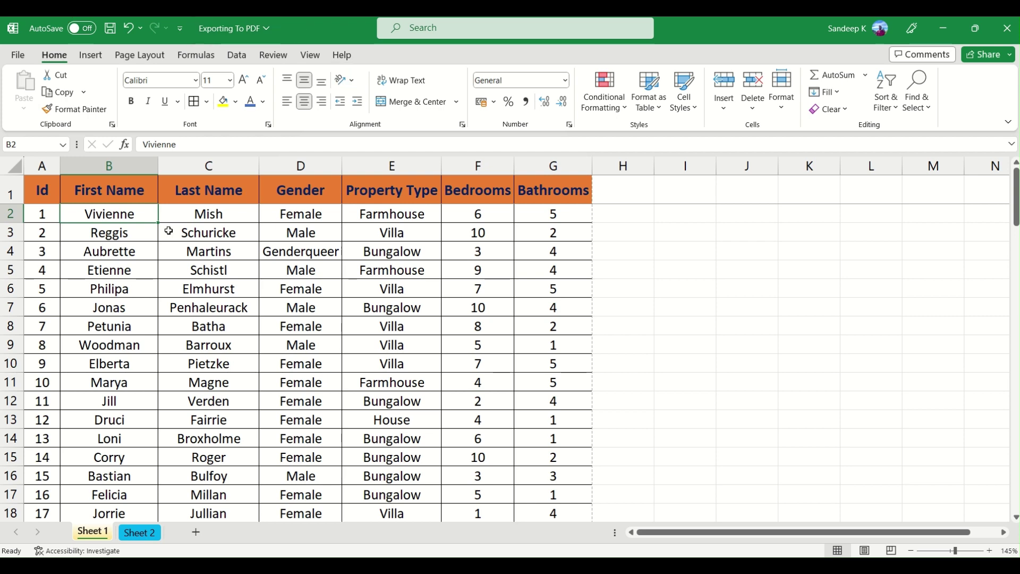
Compare Sheet 2's yellow-headed data with Sheet 1's orange-headed data.
click(139, 533)
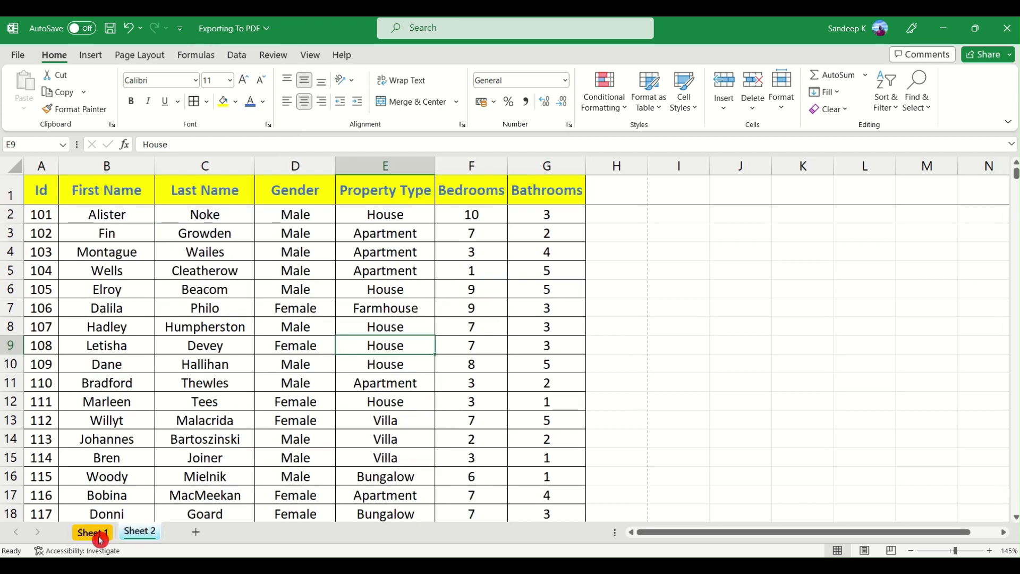
click(95, 532)
click(139, 534)
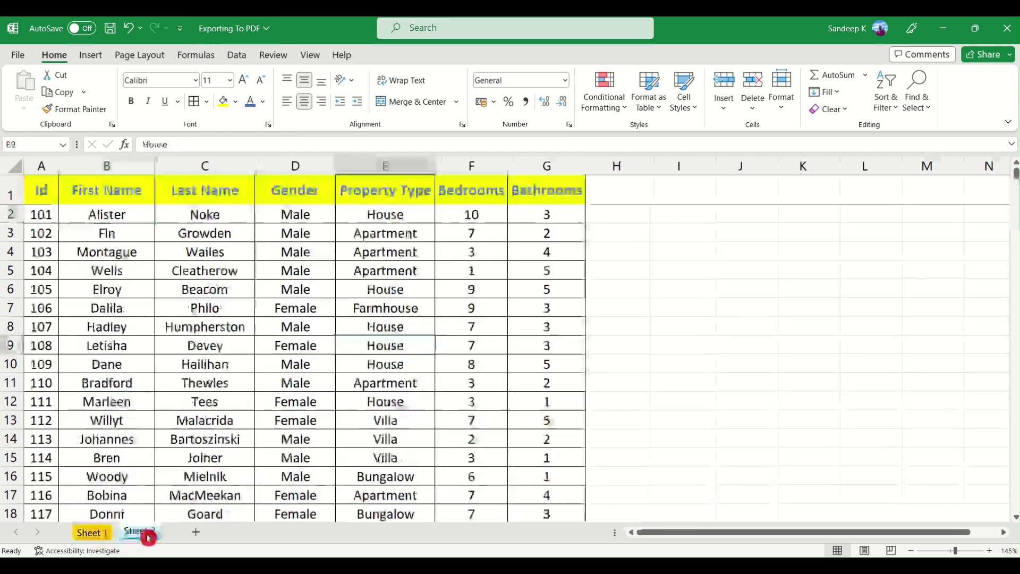
click(95, 533)
Browse Sheet 1's housing data down to row 101 and back, ending at cell D8.
click(271, 272)
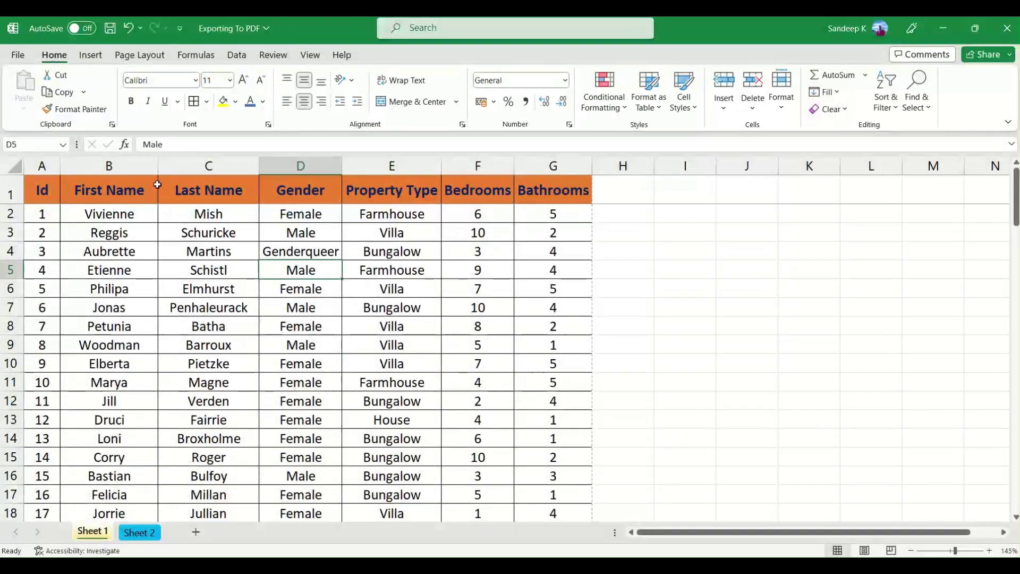
drag(54, 166, 478, 166)
click(493, 306)
scroll(465, 376, down, 11)
scroll(465, 376, down, 17)
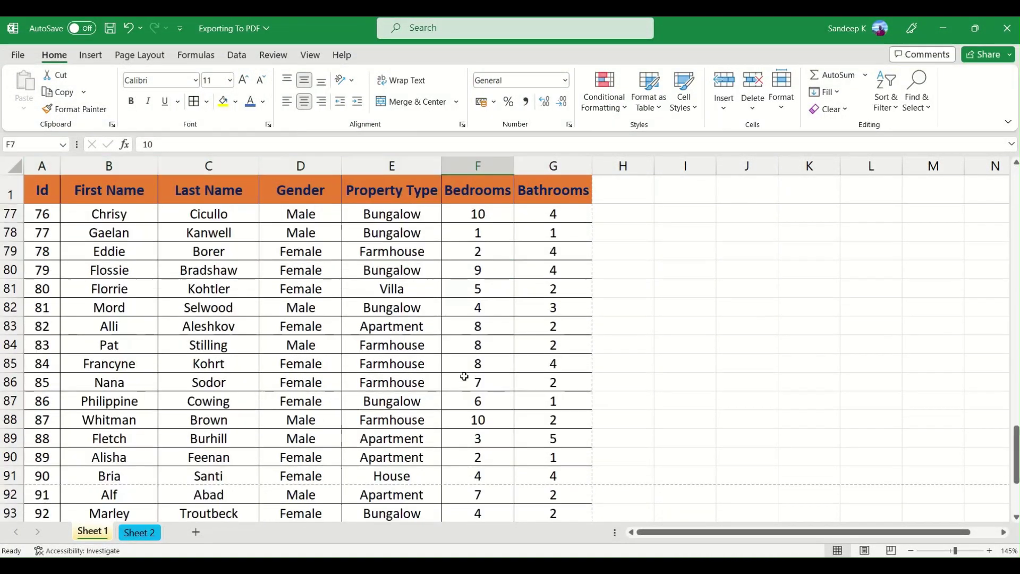
click(11, 494)
click(493, 398)
scroll(494, 393, up, 19)
scroll(494, 392, up, 9)
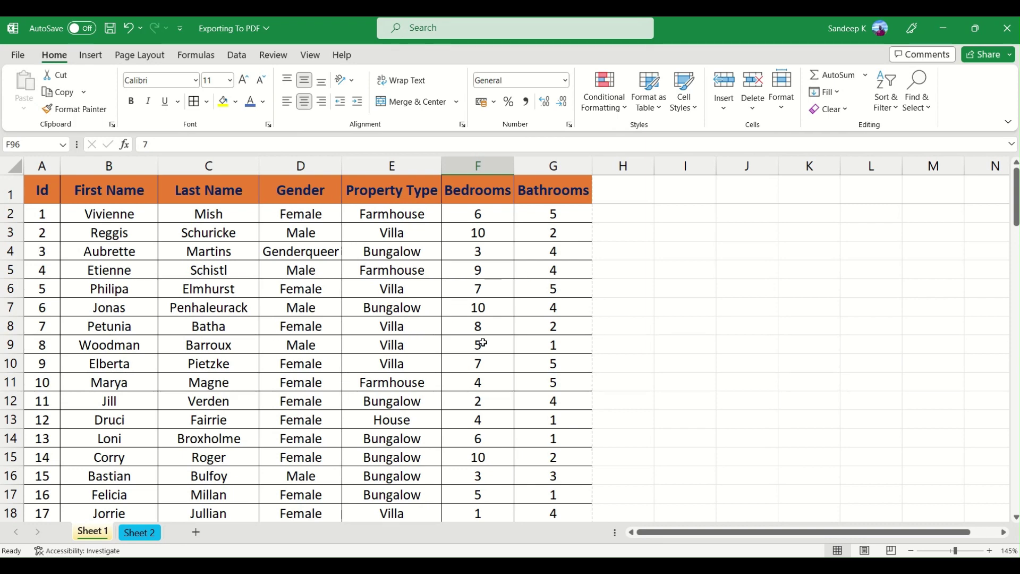
click(303, 326)
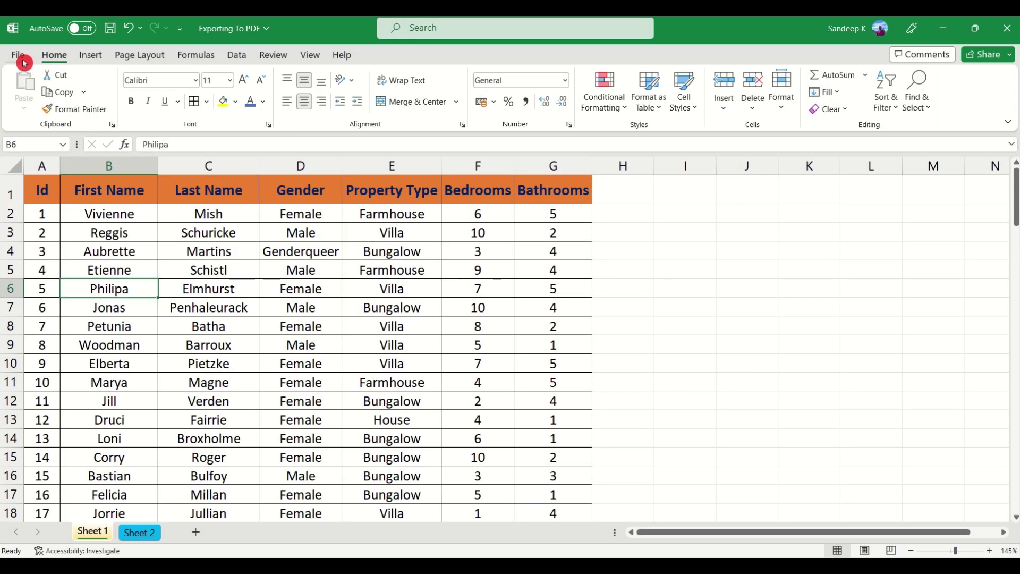
Confirm Microsoft Print to PDF as the printer in File > Print, then return to the worksheet.
click(23, 63)
click(44, 264)
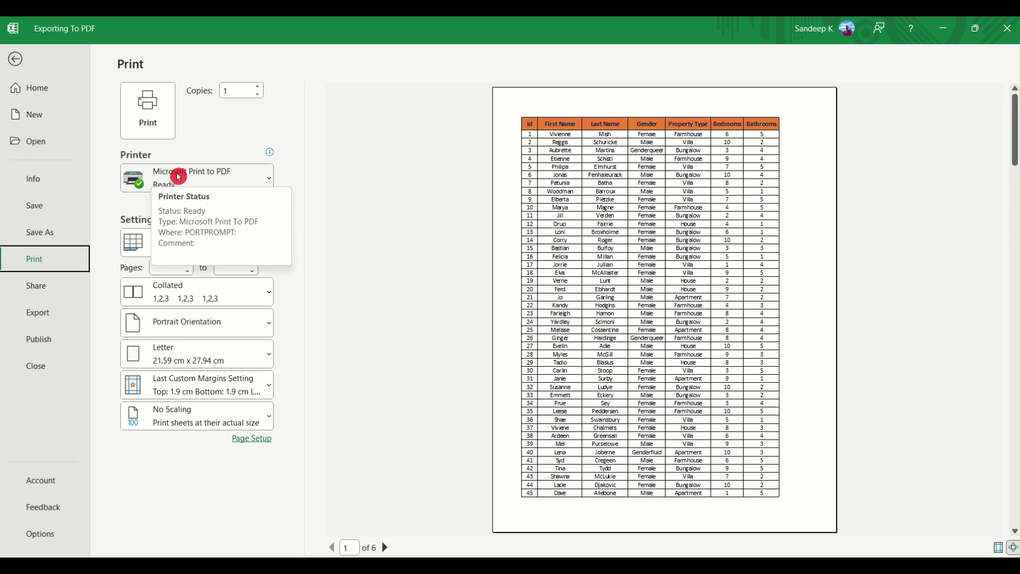
click(263, 179)
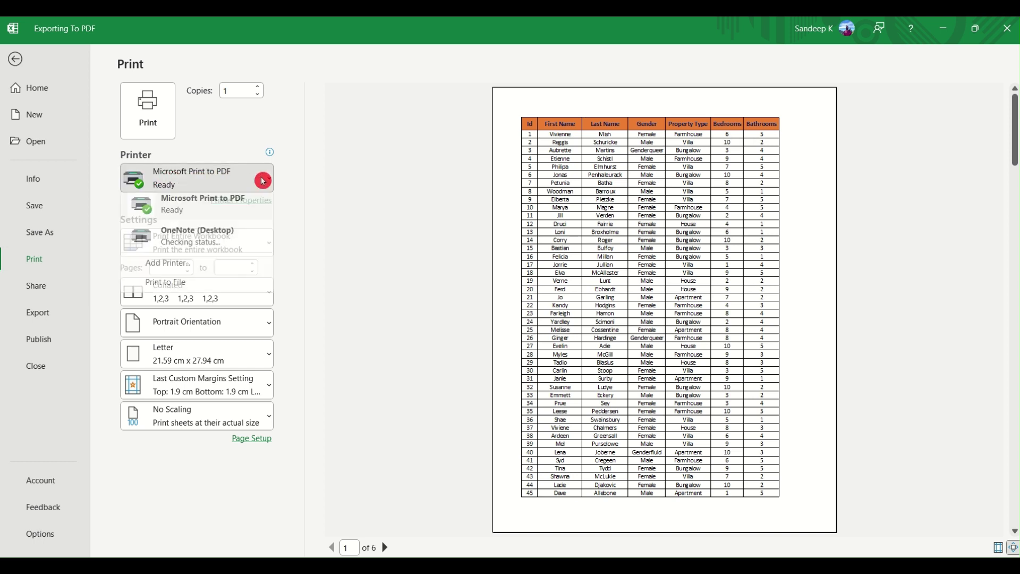
click(263, 181)
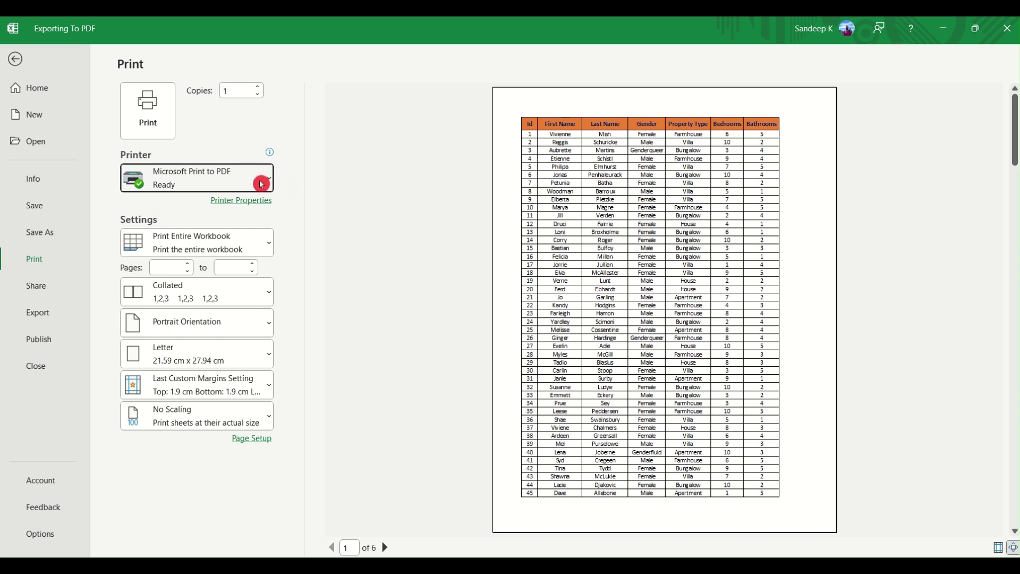
click(16, 58)
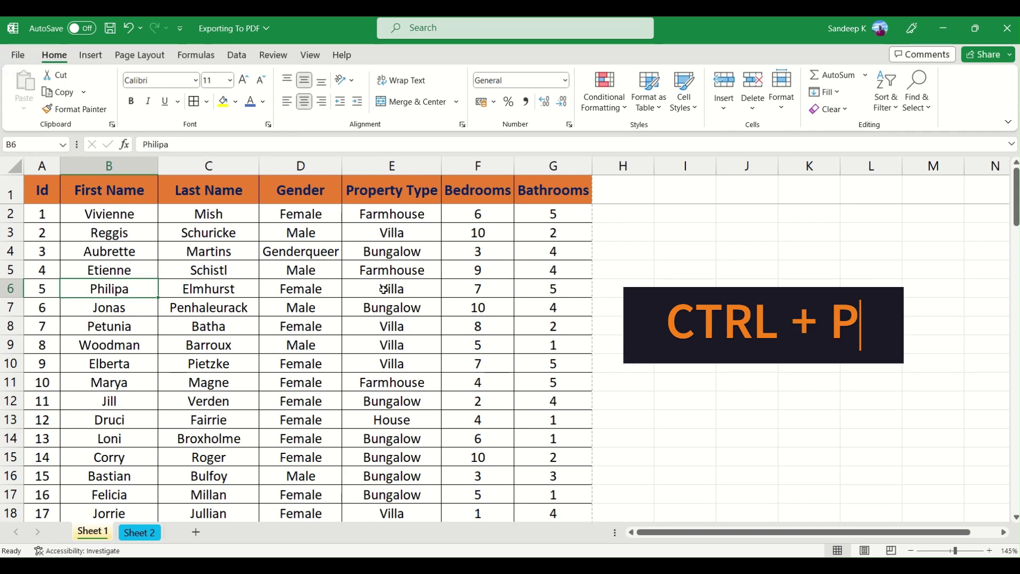
Open the print preview with Ctrl+P and scroll through pages 4, 5 and 6 of 6.
key(ctrl+p)
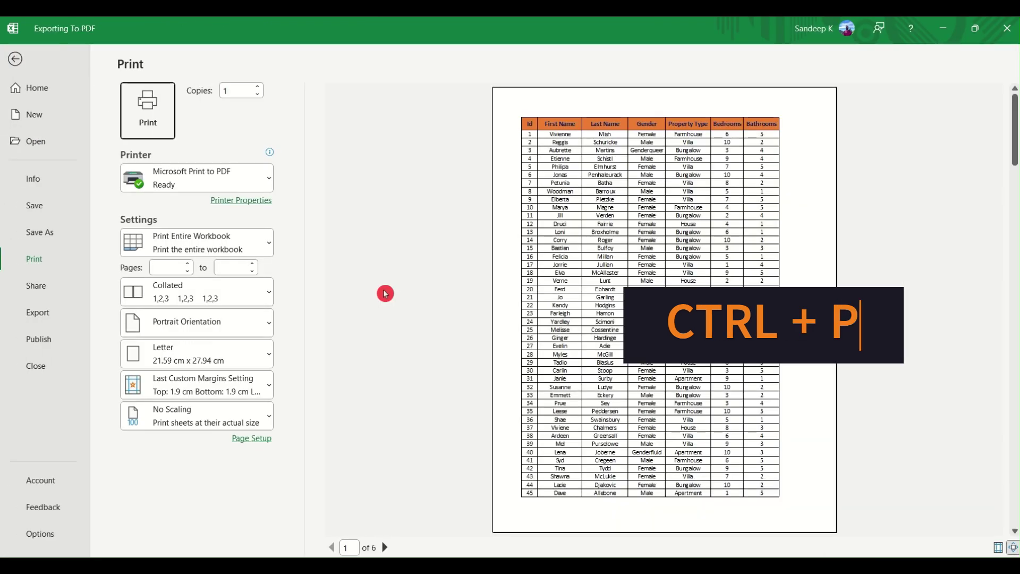
mouse_move(233, 179)
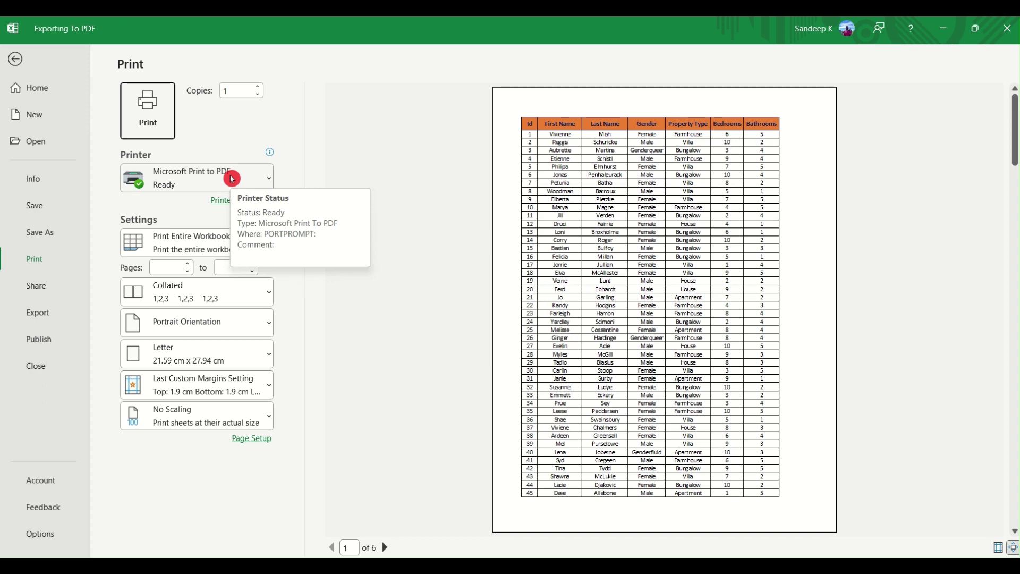
scroll(789, 278, down, 3)
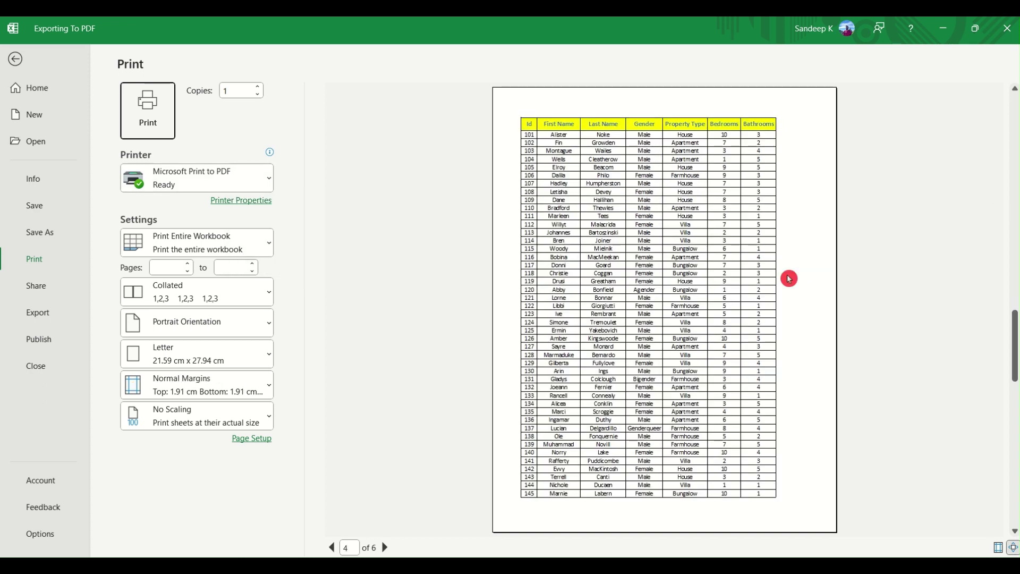
scroll(789, 278, down, 4)
scroll(789, 279, up, 1)
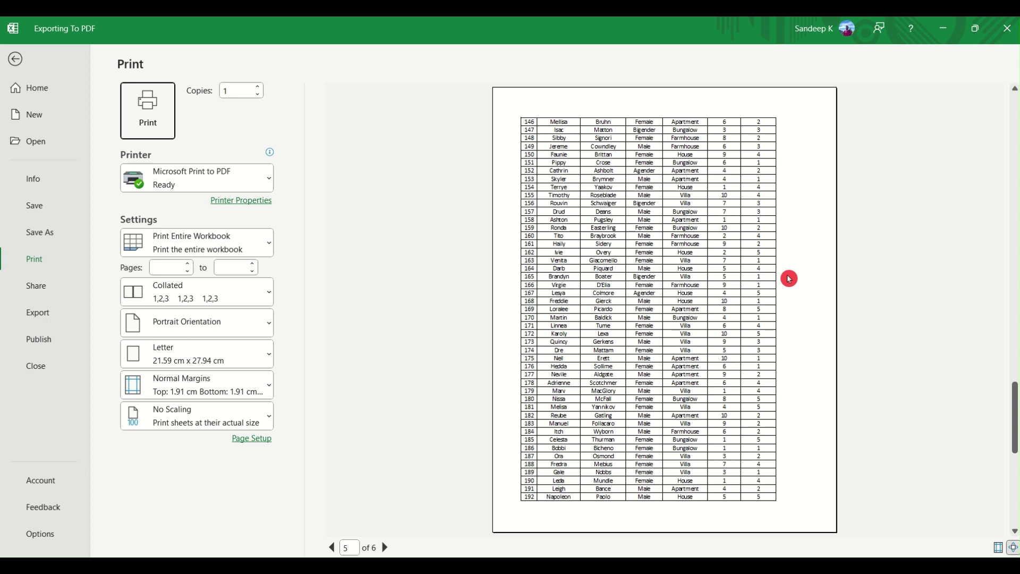
scroll(789, 278, up, 1)
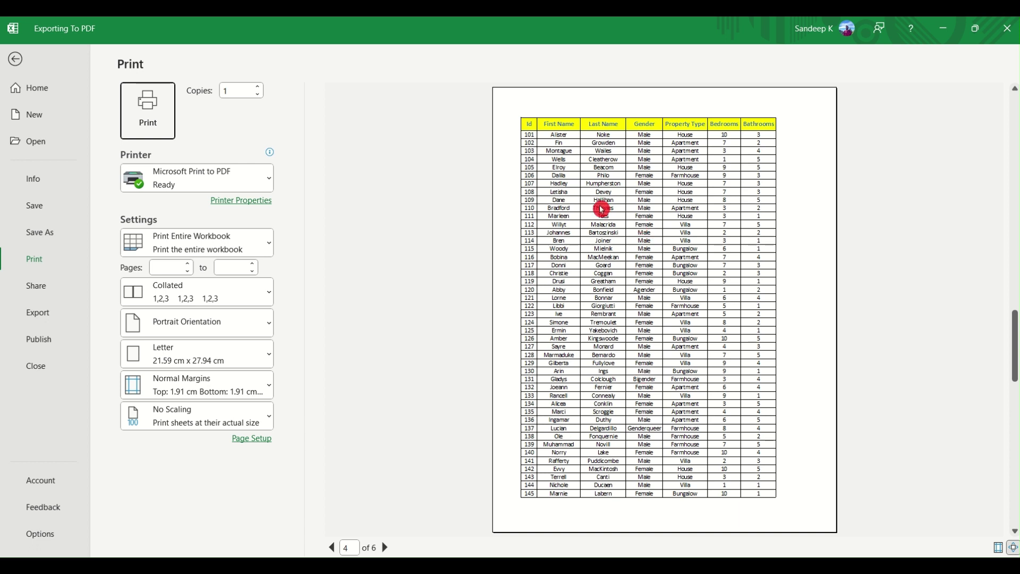
scroll(602, 209, down, 1)
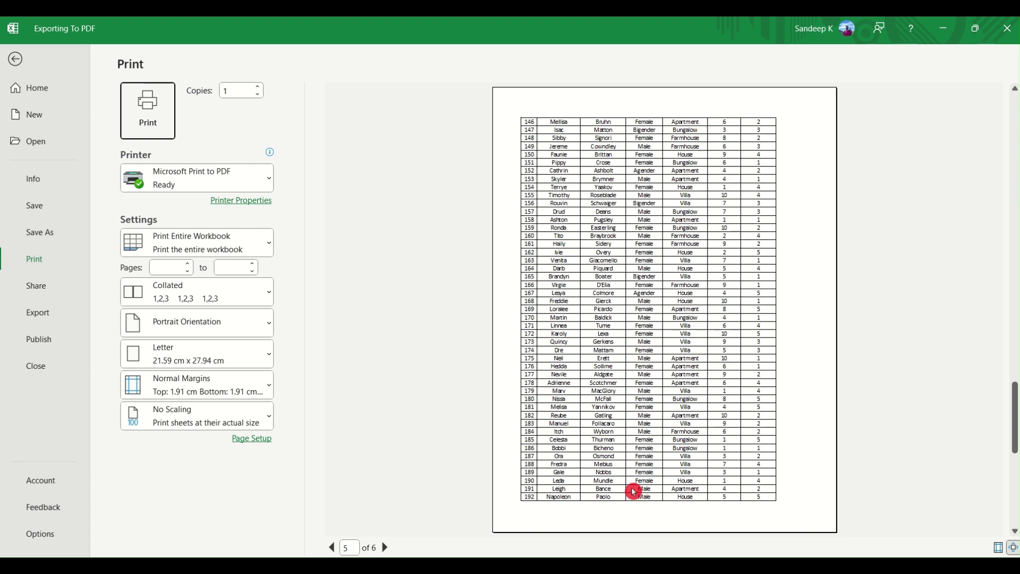
Leave the print view and switch to Sheet 2's yellow-headed data.
click(16, 60)
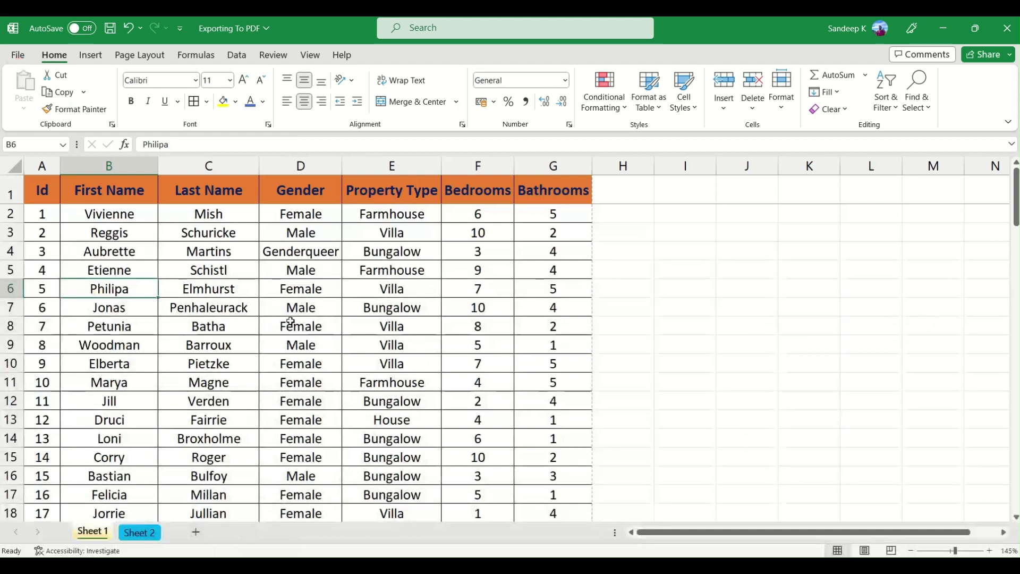
click(109, 401)
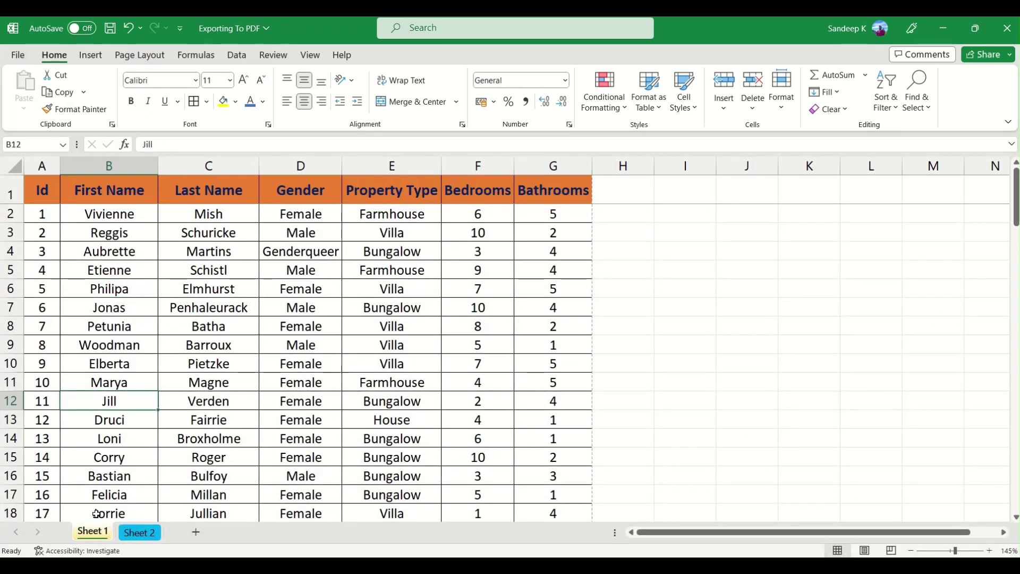
click(148, 540)
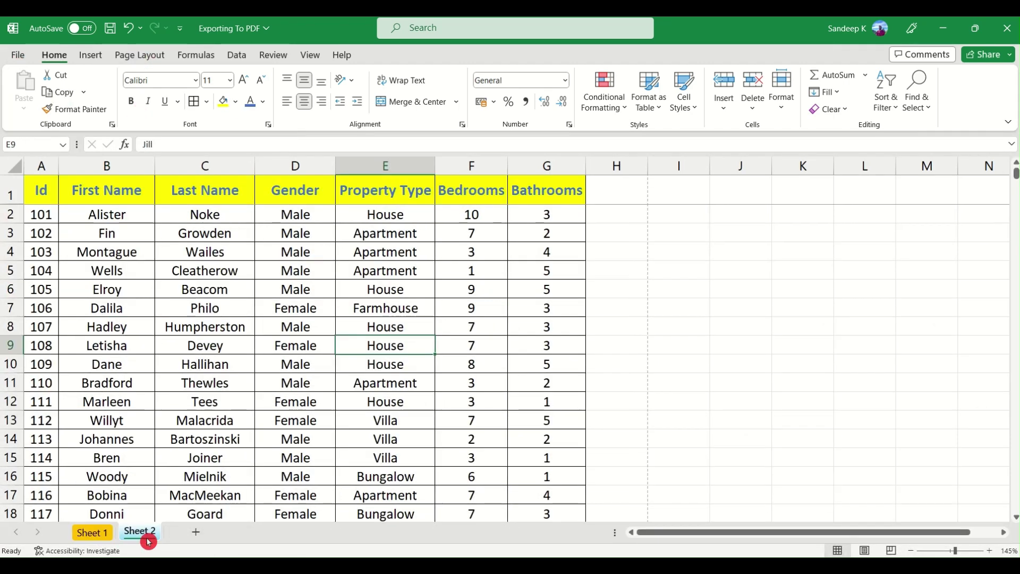
click(249, 351)
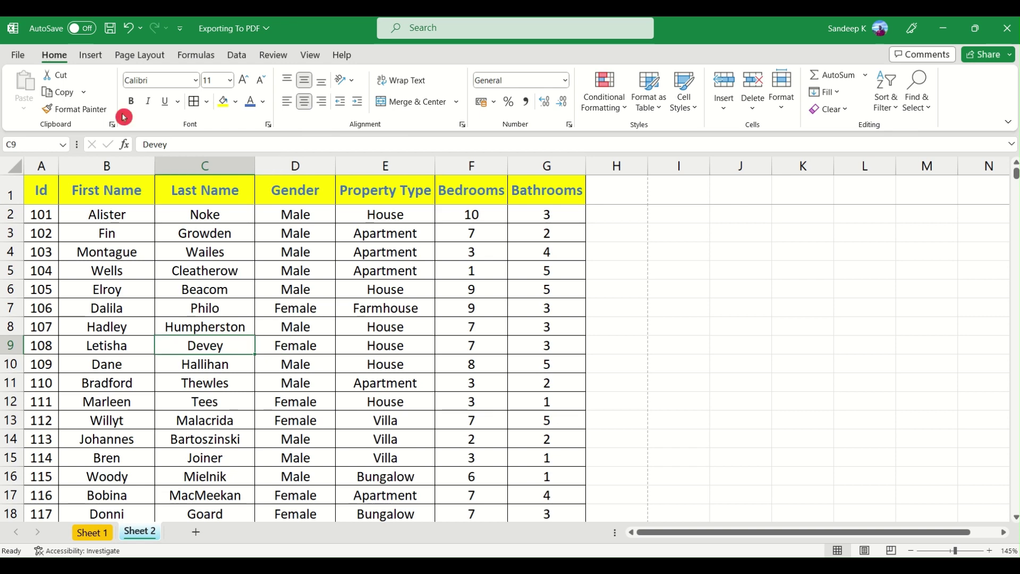
Center Sheet 2 horizontally and vertically in Page Setup's Margins tab and preview the printout.
click(132, 58)
click(124, 85)
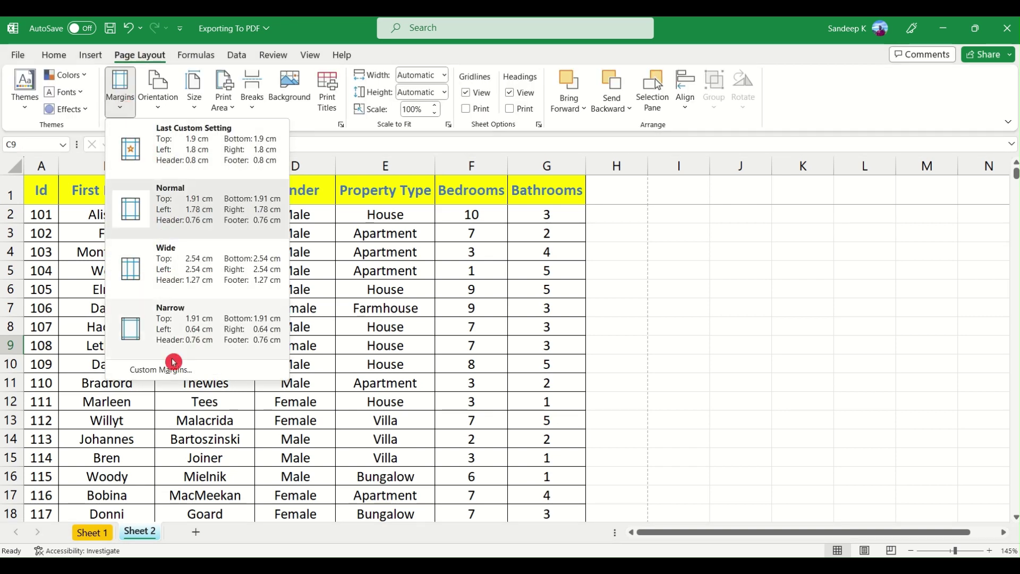
click(128, 104)
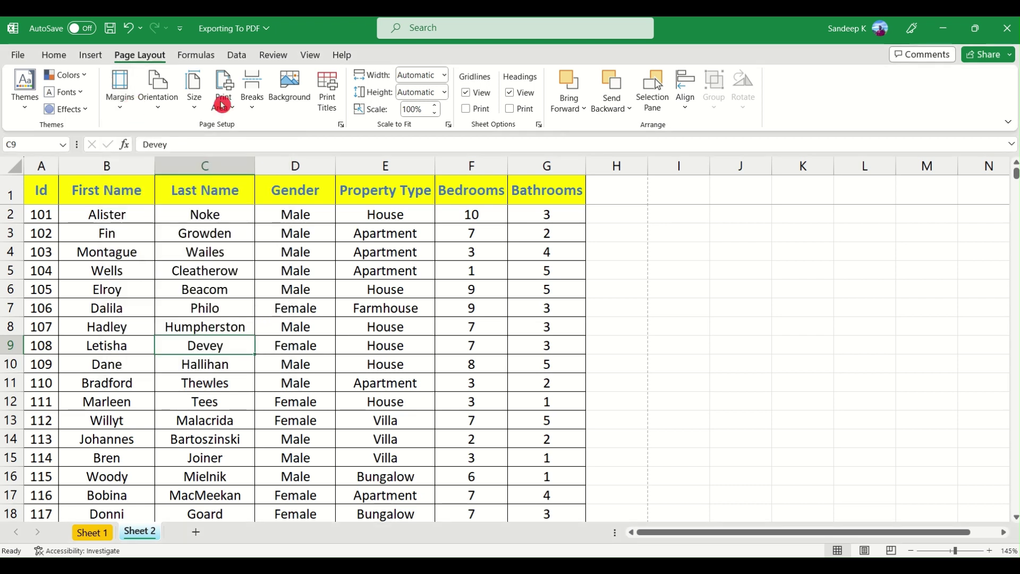
click(344, 128)
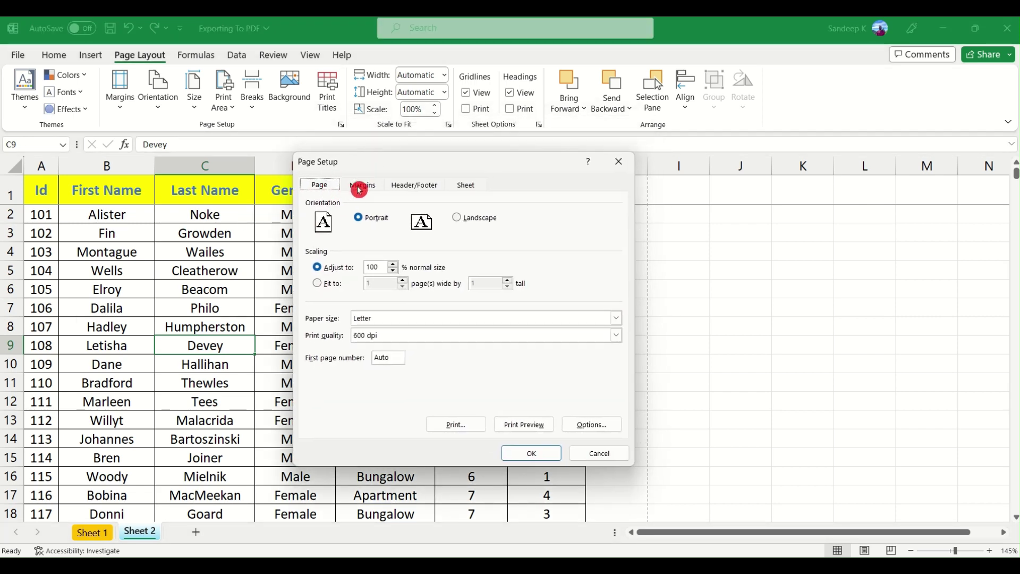
click(363, 186)
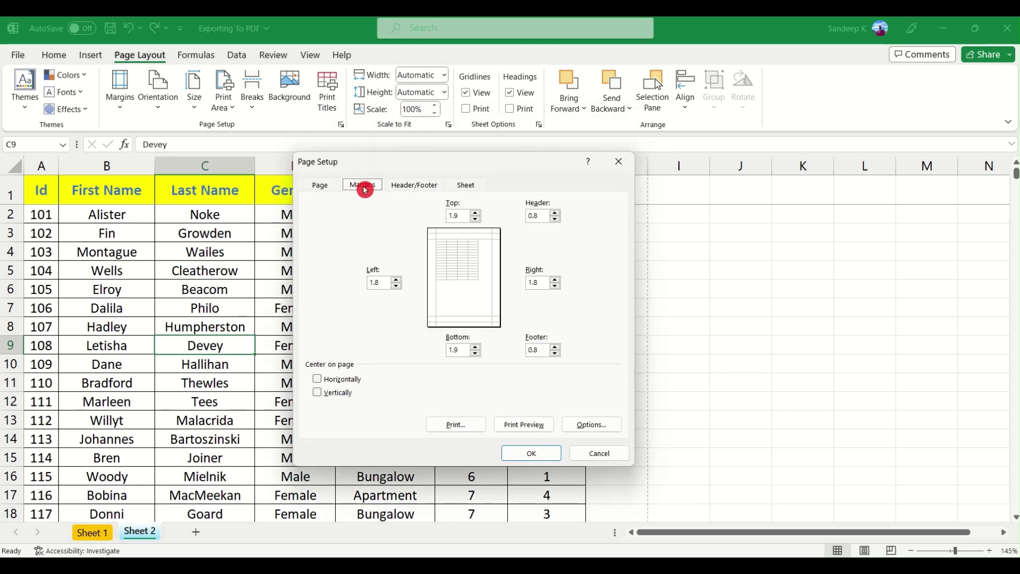
click(319, 380)
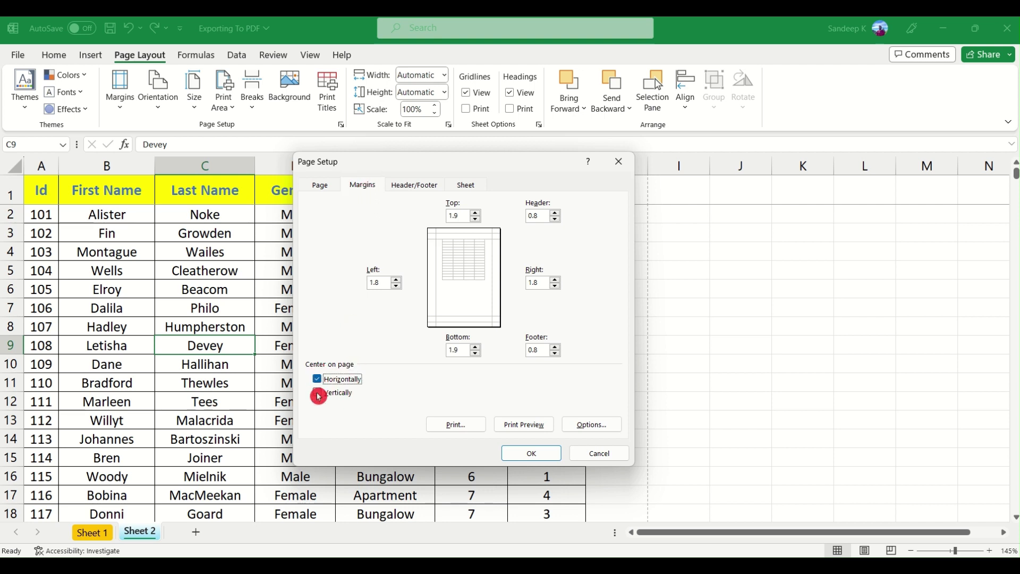
click(319, 393)
click(318, 379)
click(318, 381)
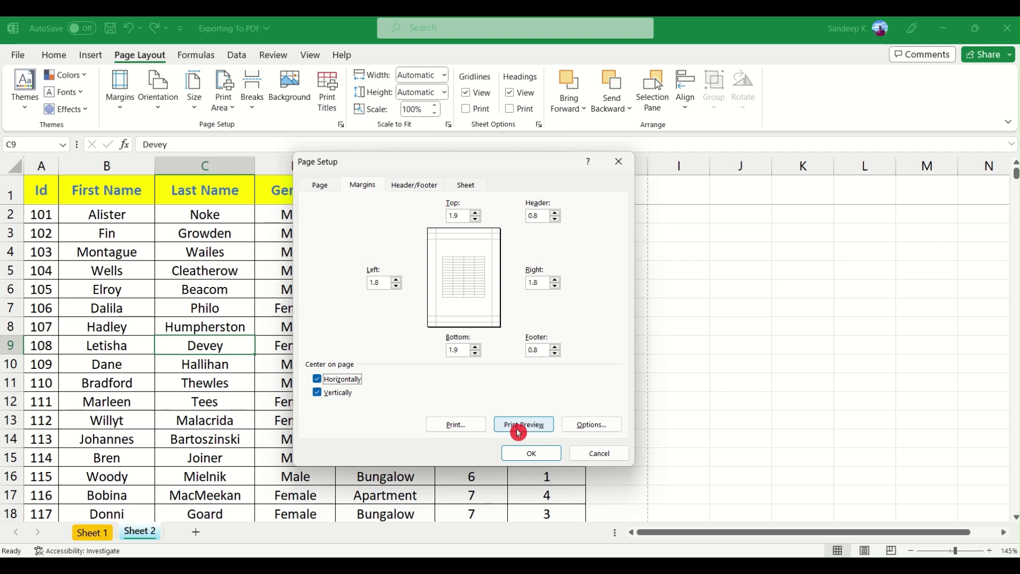
click(519, 432)
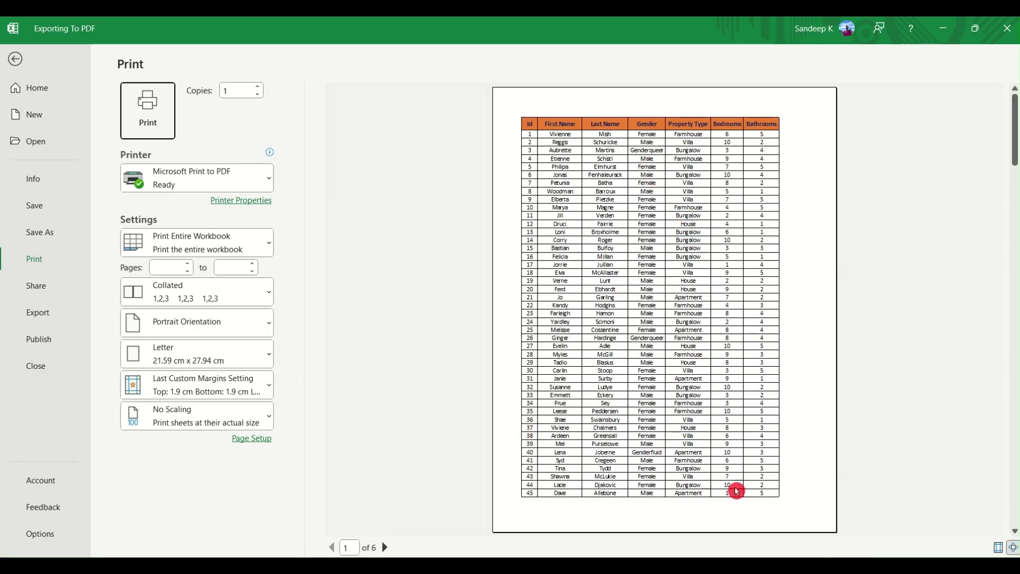
Back on the sheet, recheck the Margins centering in Page Setup and confirm with OK.
click(17, 59)
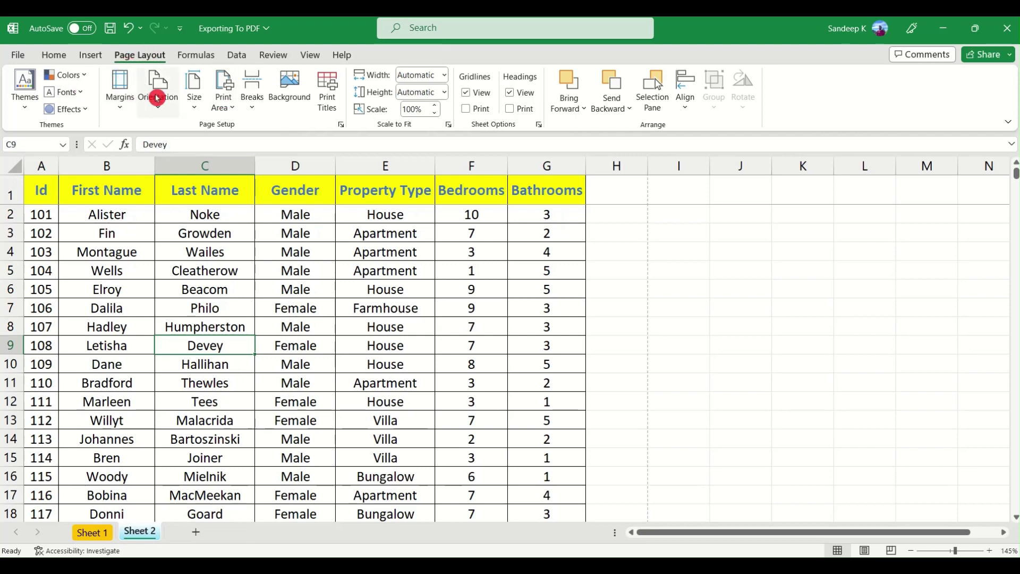
click(342, 125)
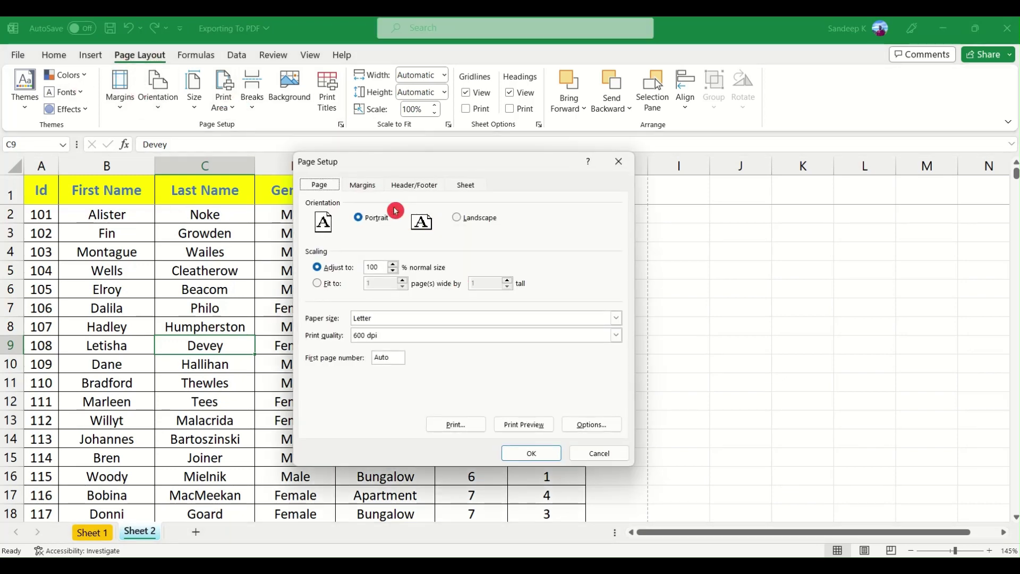
click(372, 185)
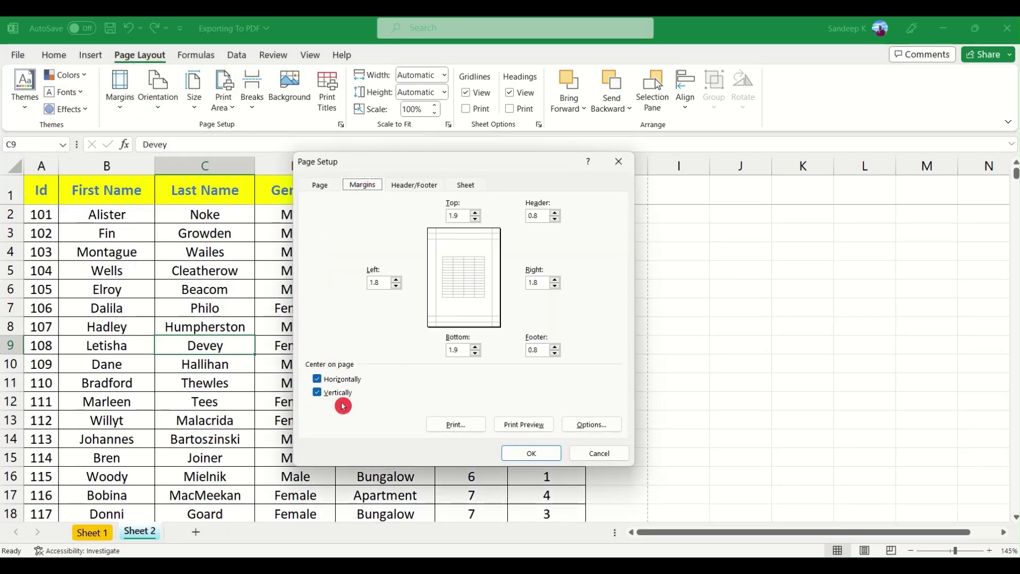
click(528, 453)
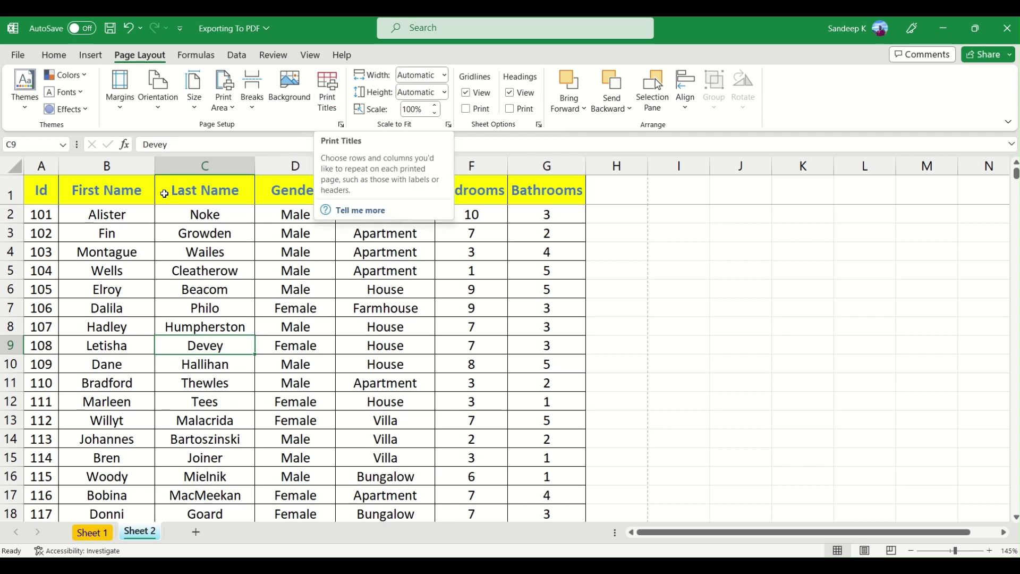
Select header row 1 and open the Print Titles settings.
click(11, 195)
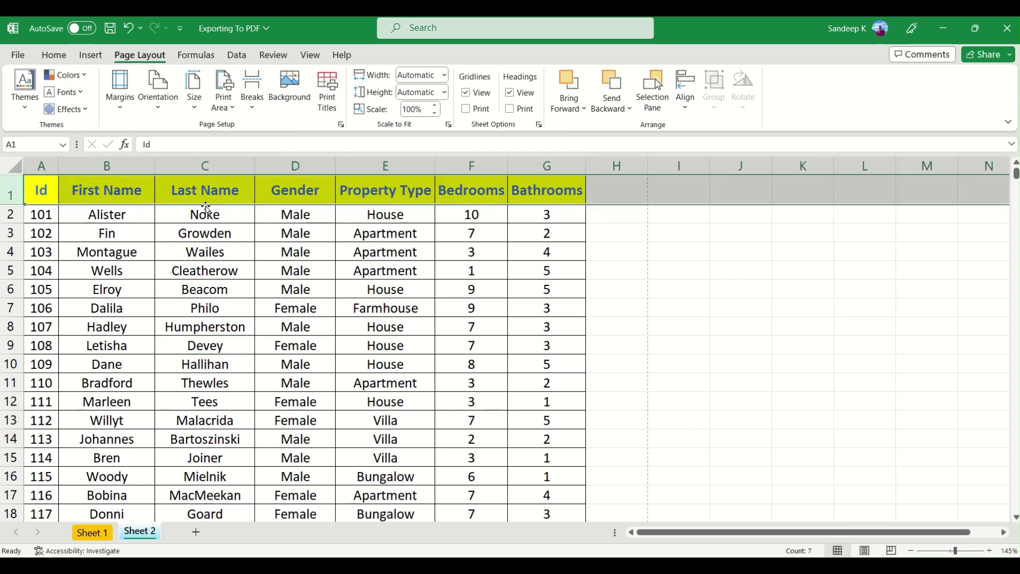
click(330, 220)
click(340, 112)
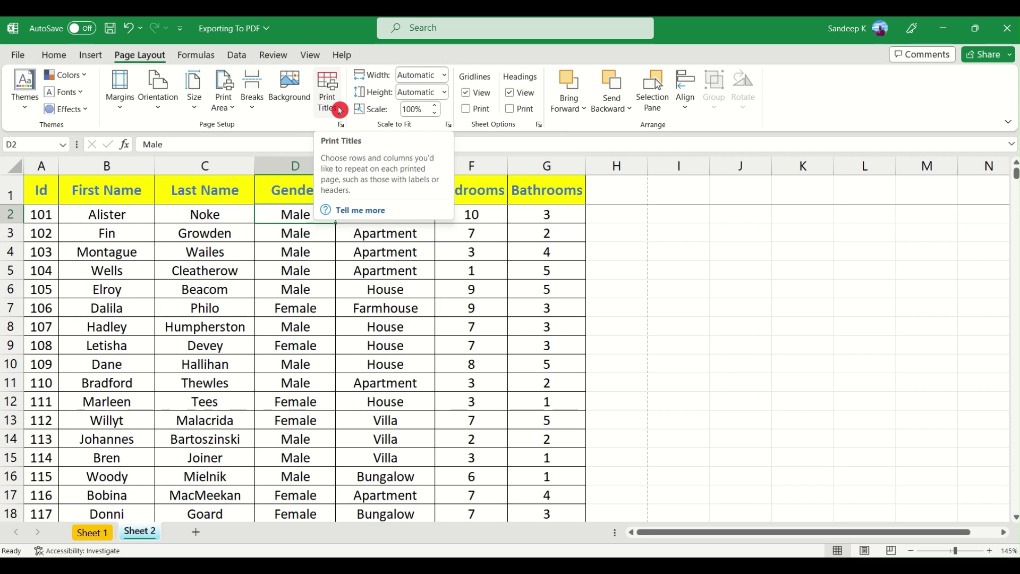
click(328, 100)
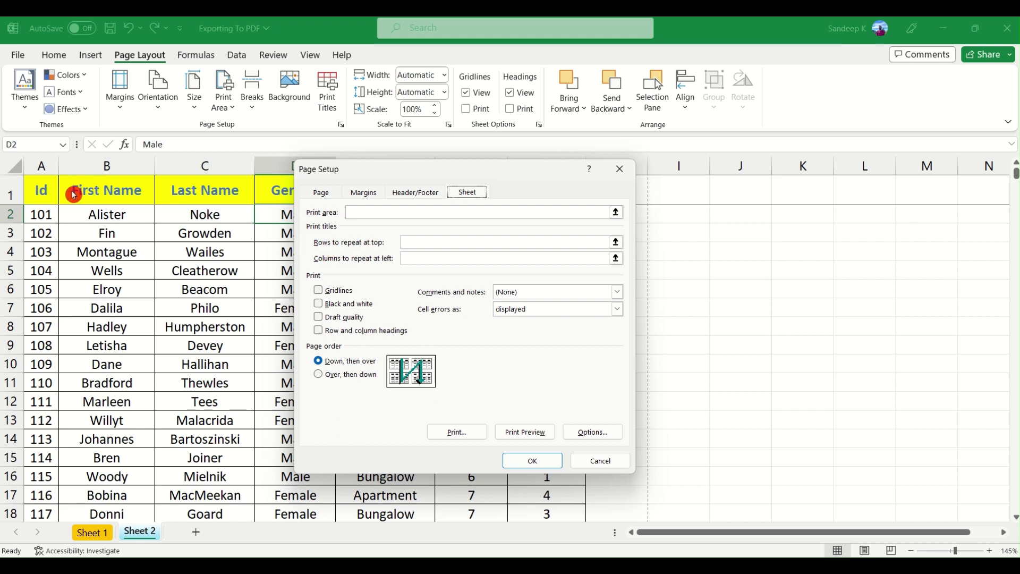
Set Rows to repeat at top to $1:$1 and confirm with OK.
click(322, 248)
drag(439, 171, 468, 171)
click(451, 232)
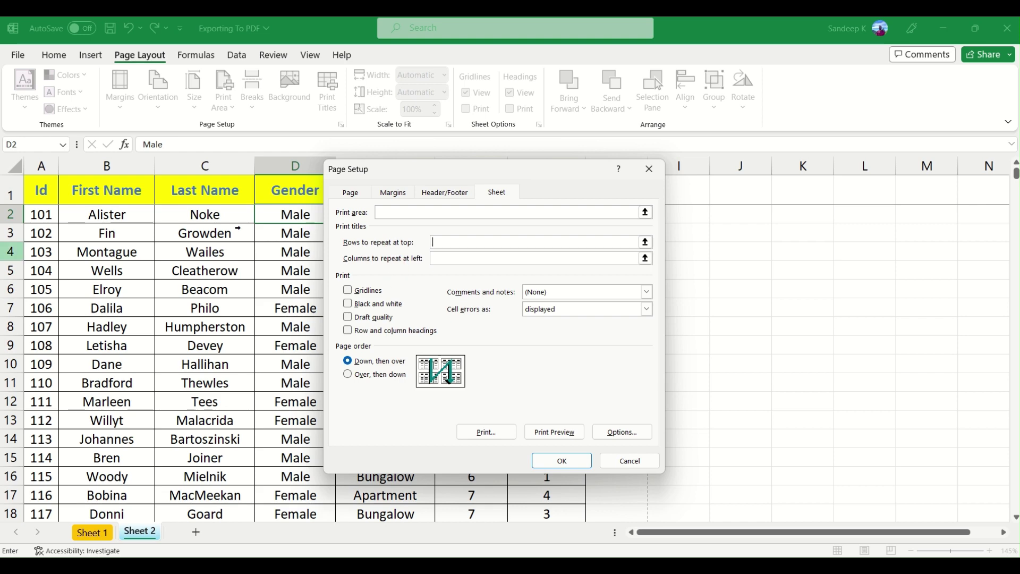
click(433, 245)
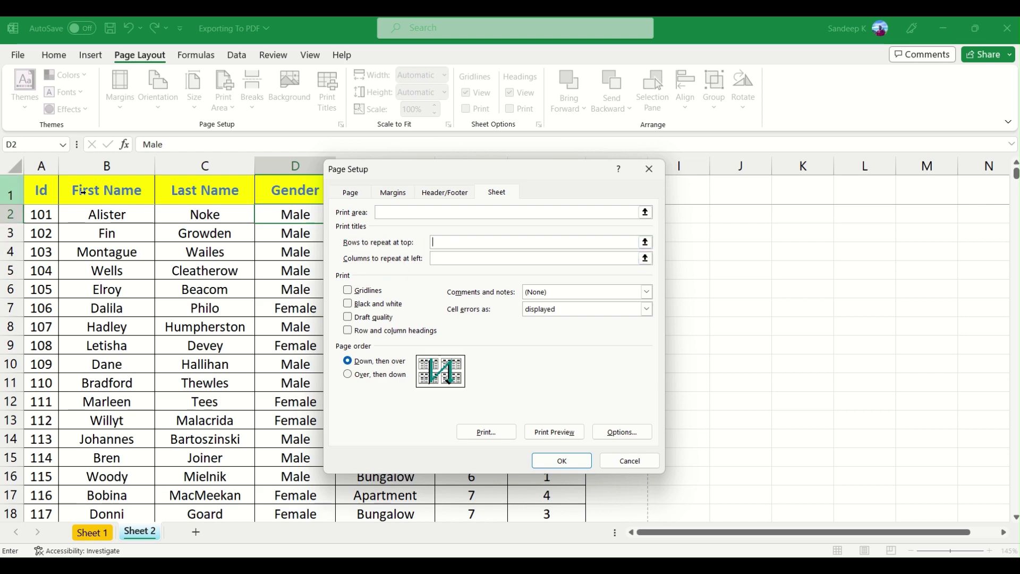
click(12, 195)
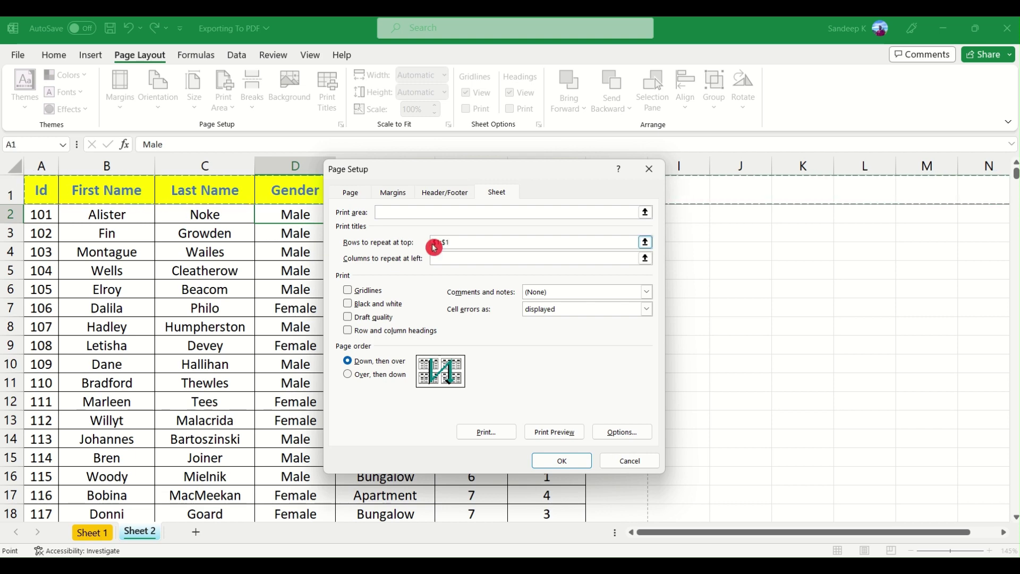
drag(466, 169, 461, 225)
click(440, 306)
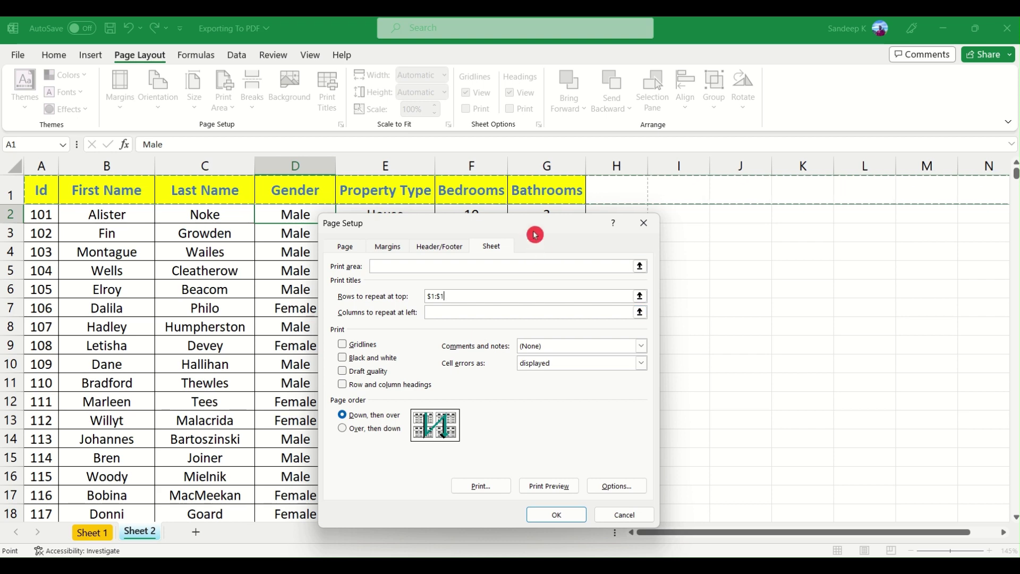
drag(532, 224, 521, 204)
click(470, 287)
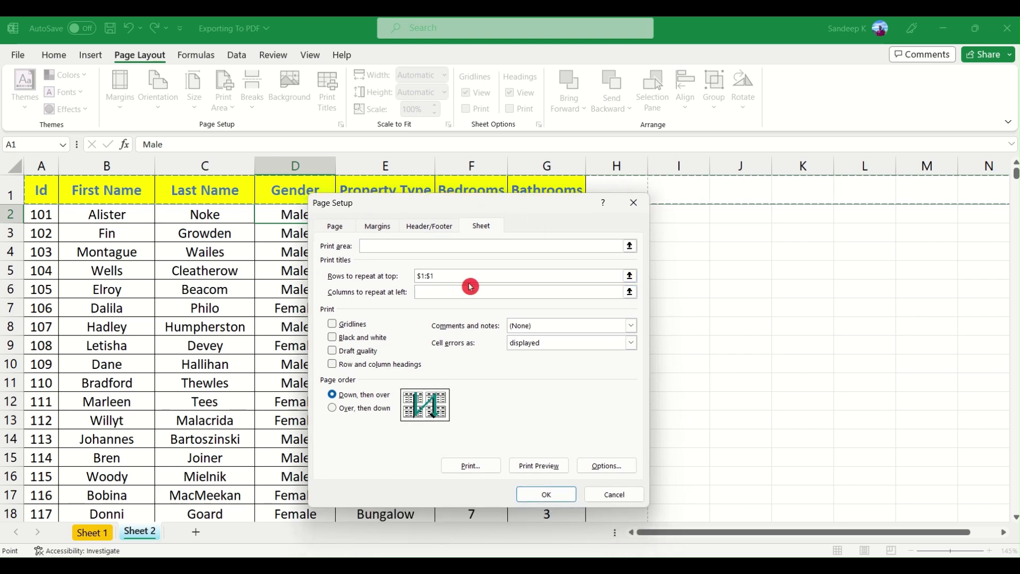
click(556, 500)
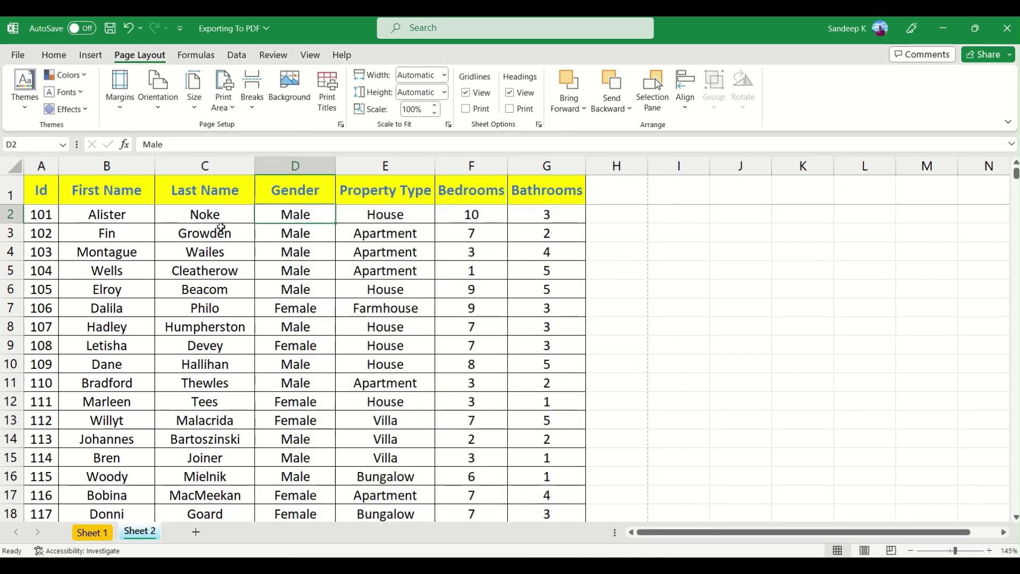
click(221, 231)
click(63, 58)
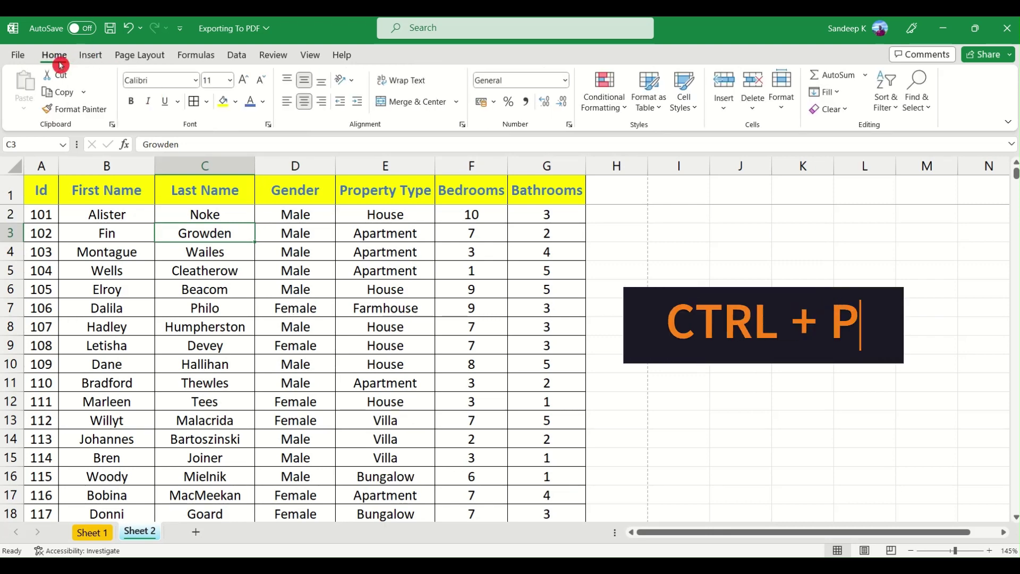
Open the print preview and switch the setting to Print Active Sheets, scrolling through the pages.
key(ctrl+p)
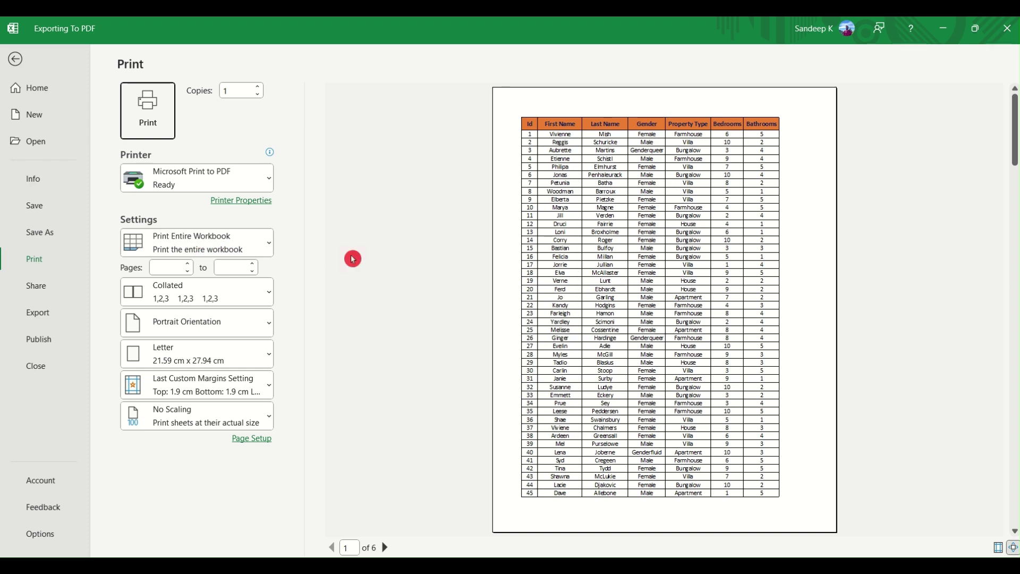
scroll(633, 335, down, 4)
scroll(635, 336, up, 4)
click(265, 243)
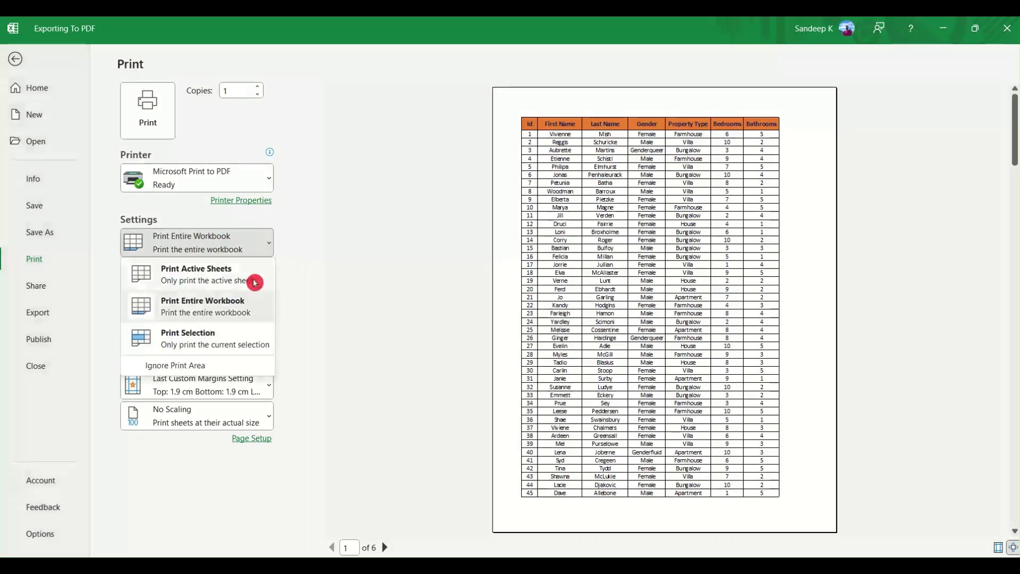
click(211, 278)
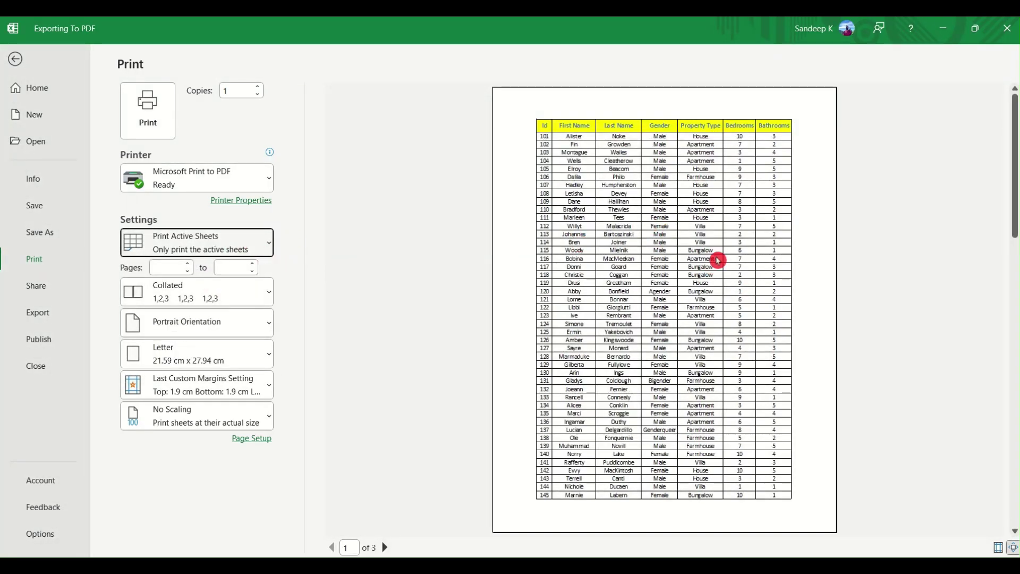
scroll(718, 260, down, 1)
scroll(718, 260, down, 1)
scroll(717, 260, up, 2)
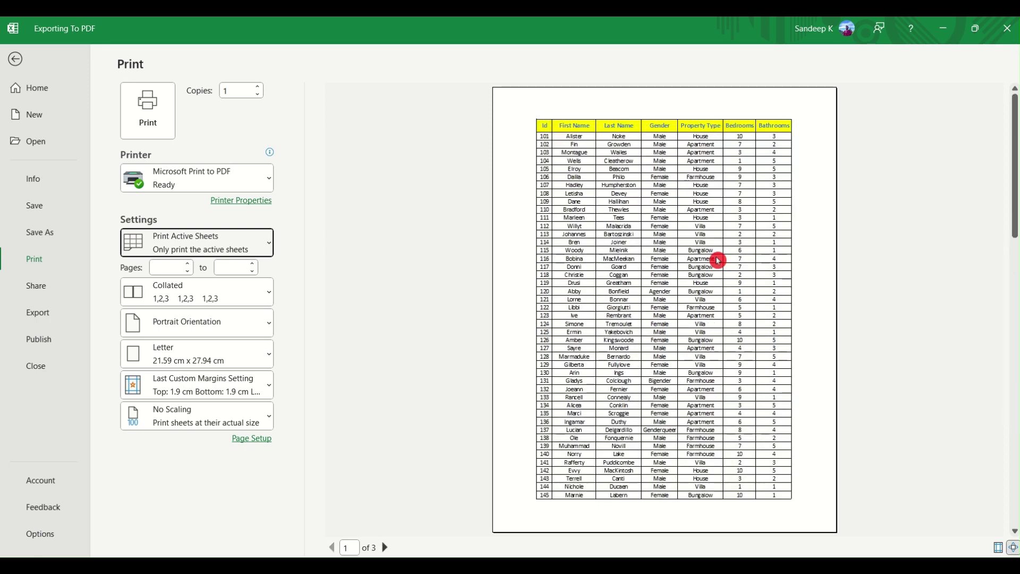
scroll(718, 260, down, 2)
scroll(718, 260, up, 2)
Try Print Selection, then switch back to Print Entire Workbook.
click(246, 242)
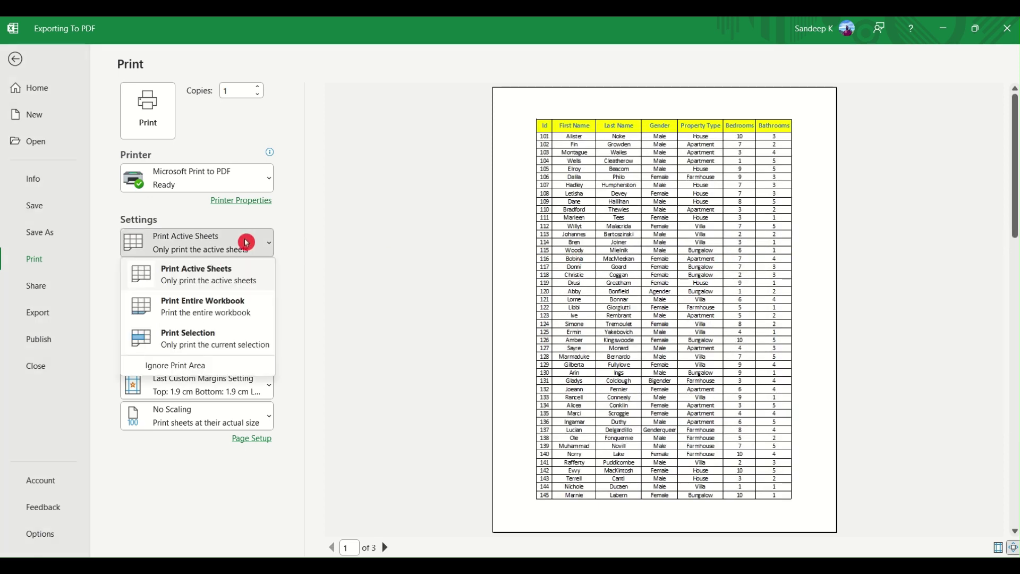
click(228, 343)
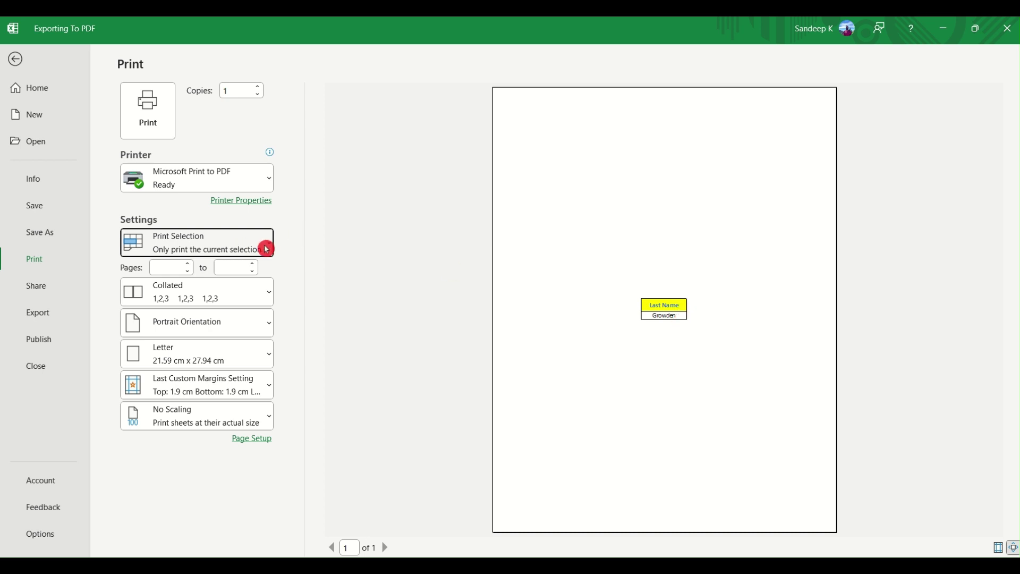
click(205, 242)
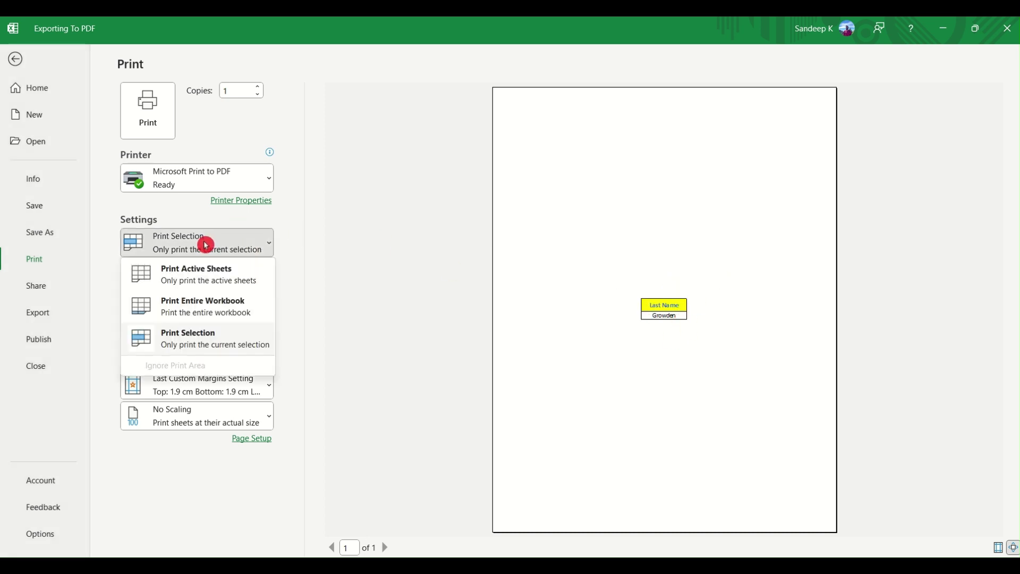
click(201, 310)
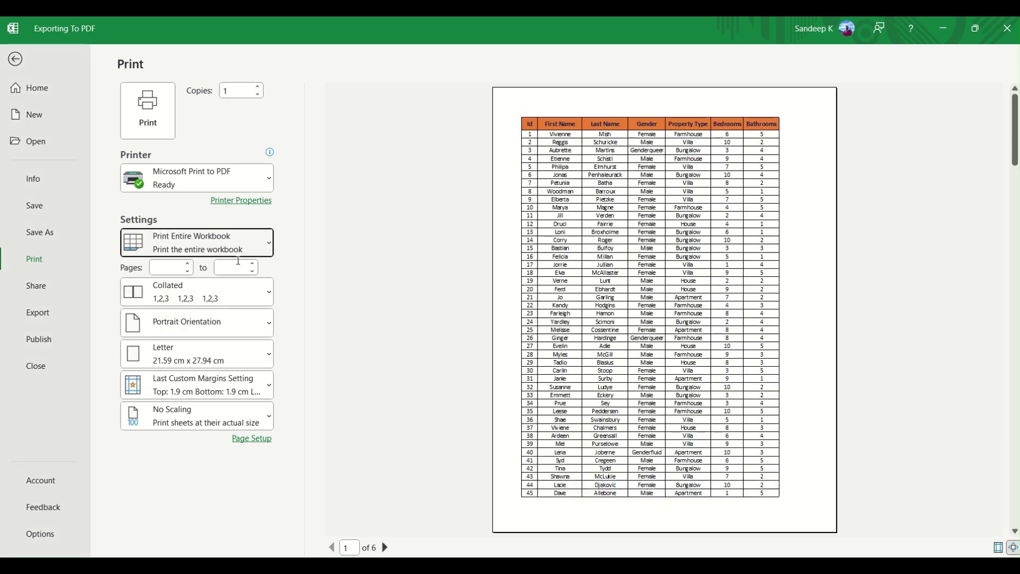
Print to Microsoft Print to PDF and begin naming the output file 'Expor' on the Desktop.
click(160, 126)
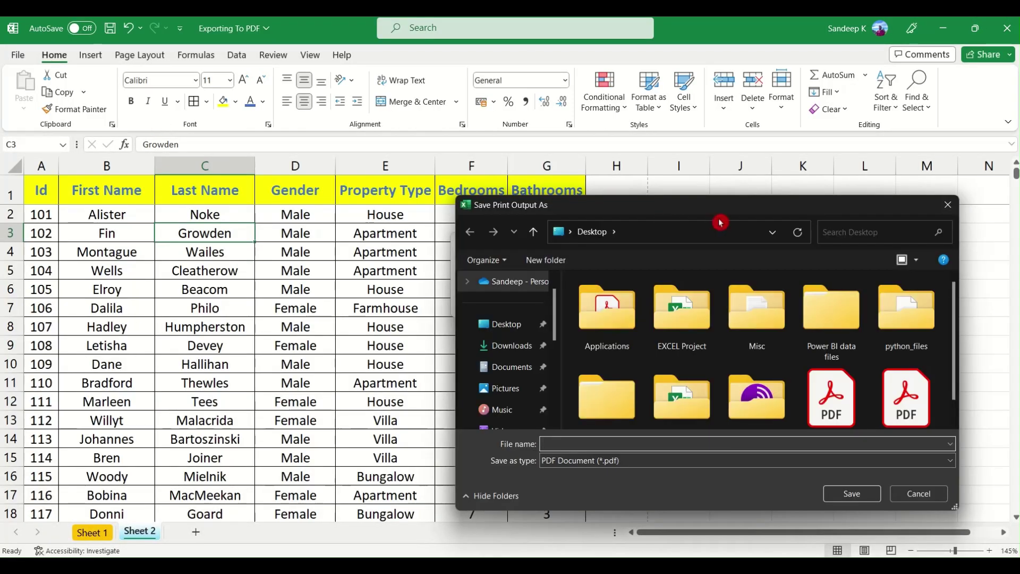
drag(720, 222, 375, 129)
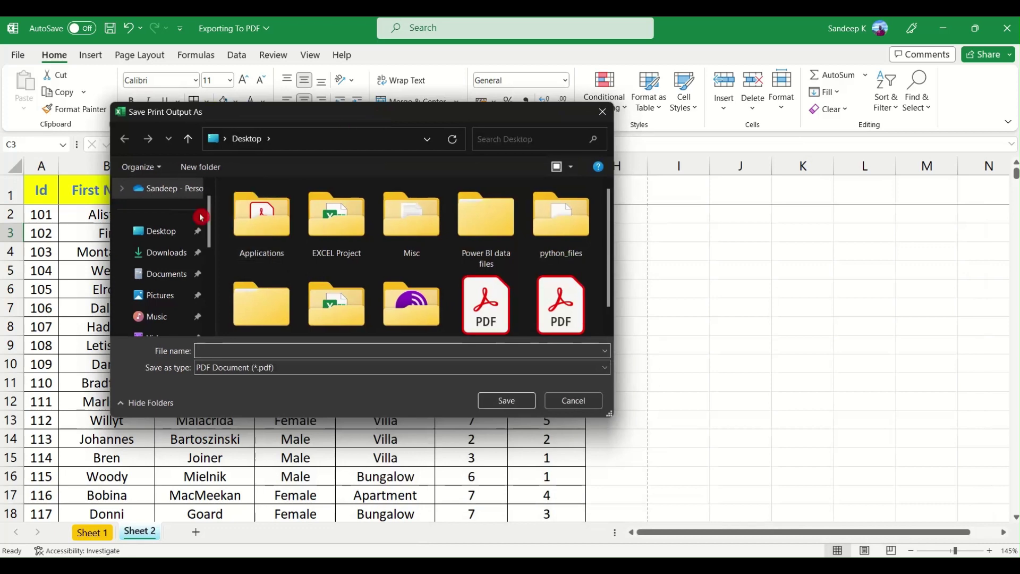
click(247, 351)
text(E)
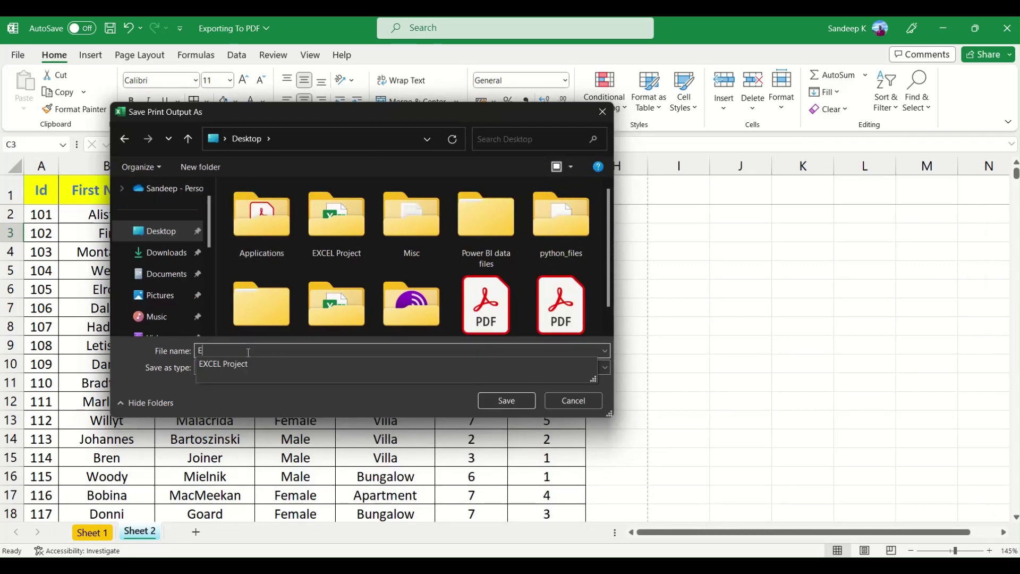
text(xpor)
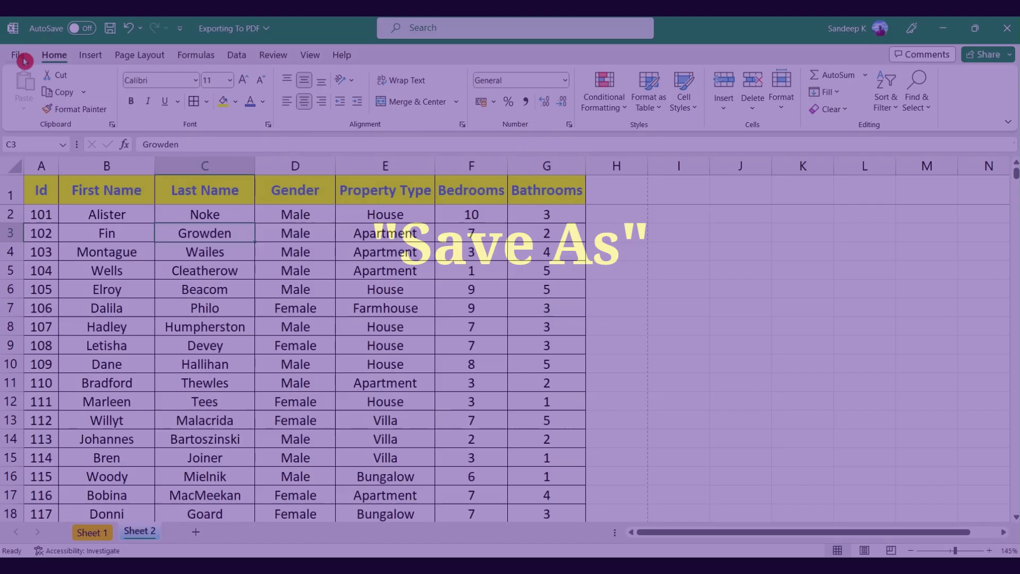
Save the workbook to the Desktop as a PDF named Exporting To PDF via Save As.
click(21, 55)
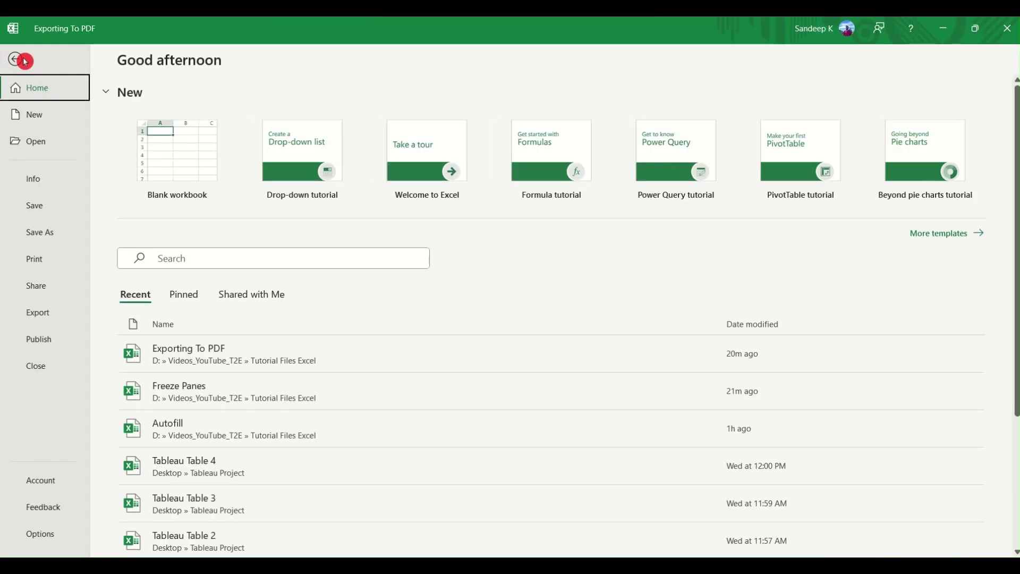
click(63, 239)
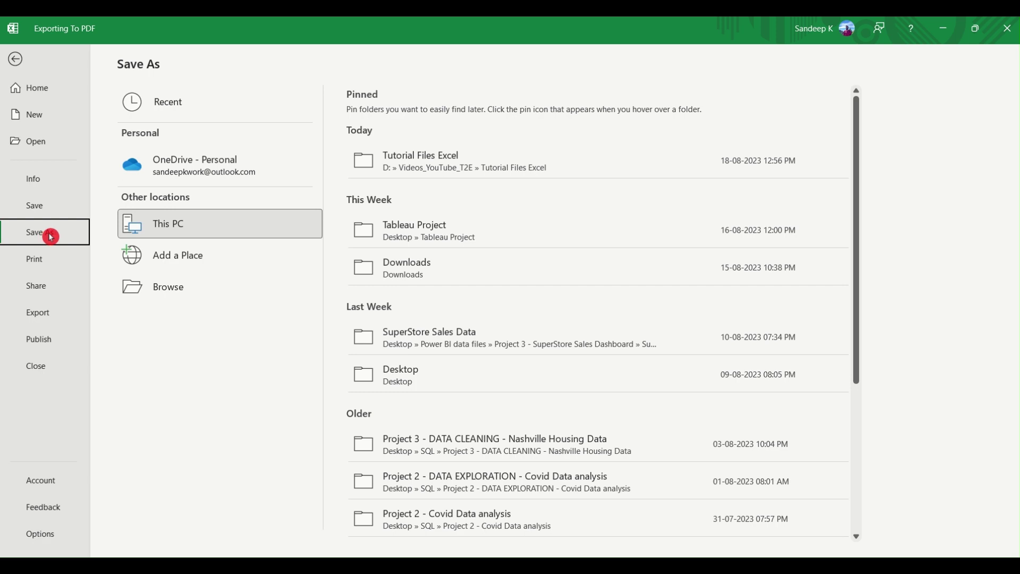
click(178, 293)
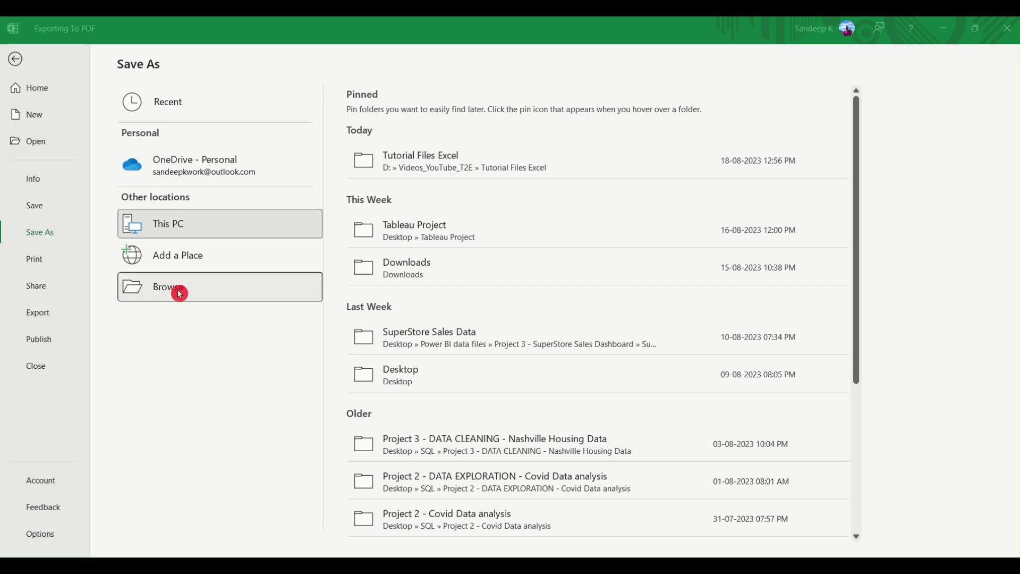
scroll(81, 147, up, 3)
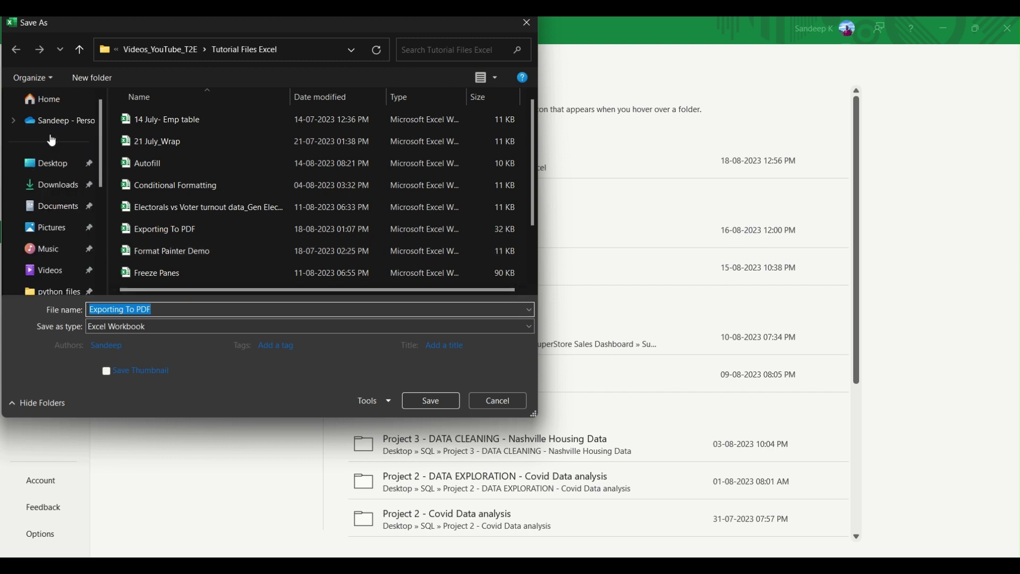
click(63, 164)
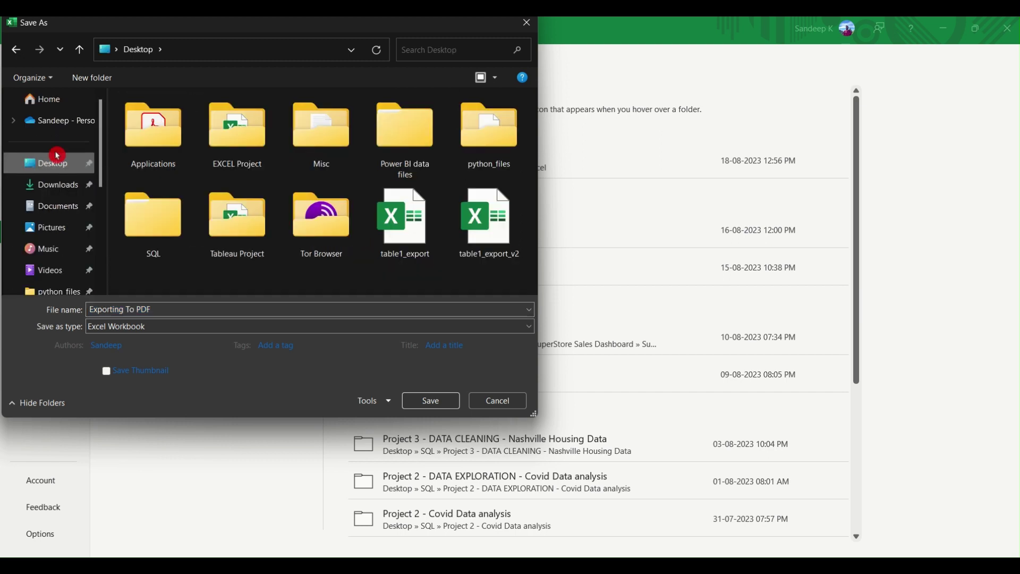
click(118, 309)
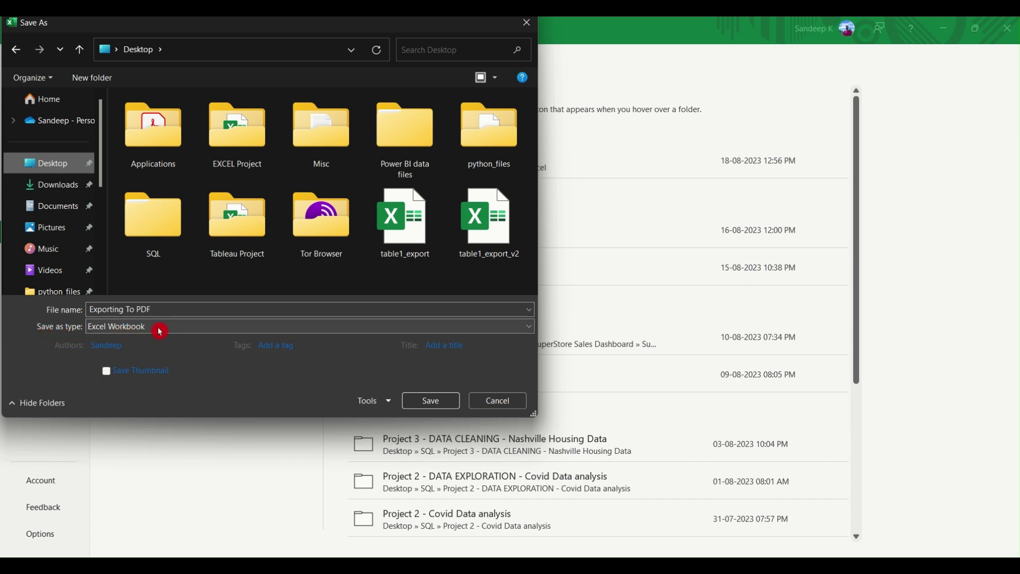
click(117, 328)
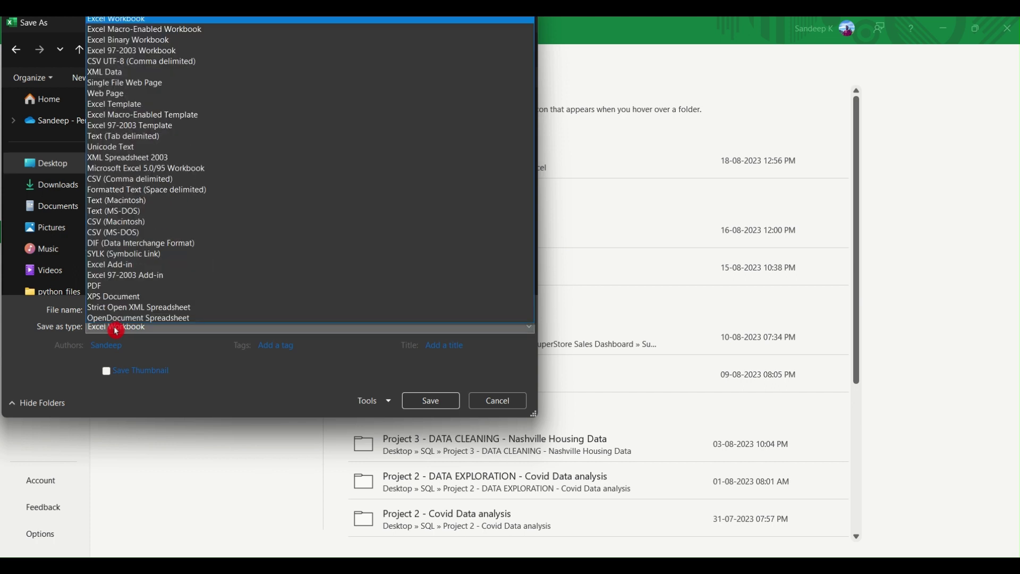
click(112, 286)
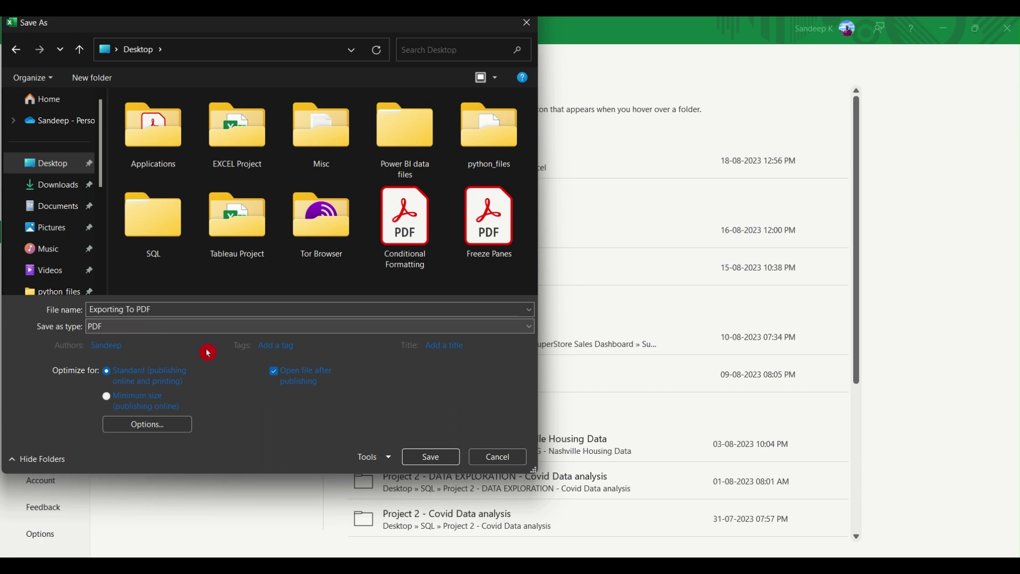
click(440, 464)
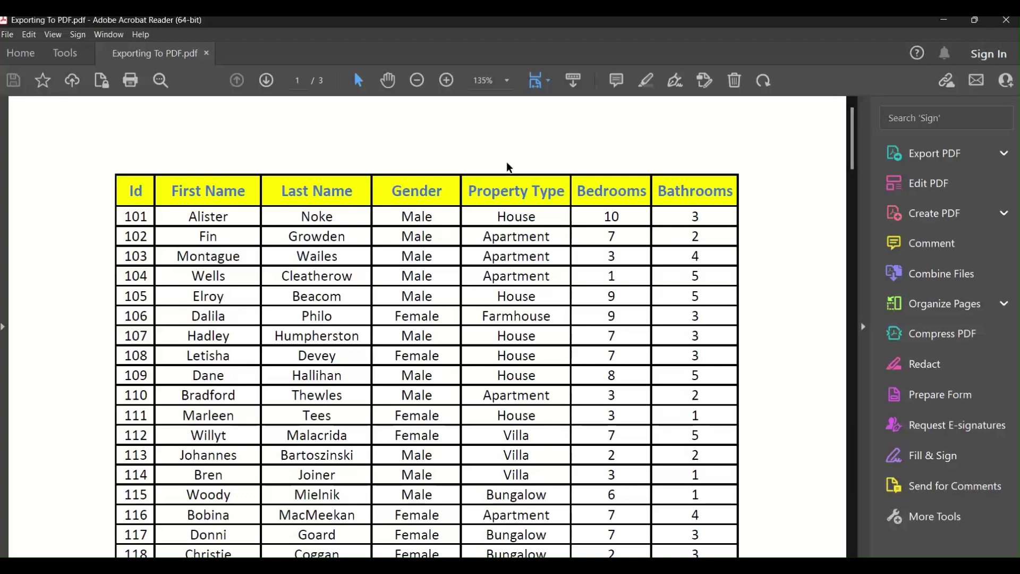
Collapse Acrobat's Tools pane, scroll through all three PDF pages, then switch back to Excel.
click(867, 186)
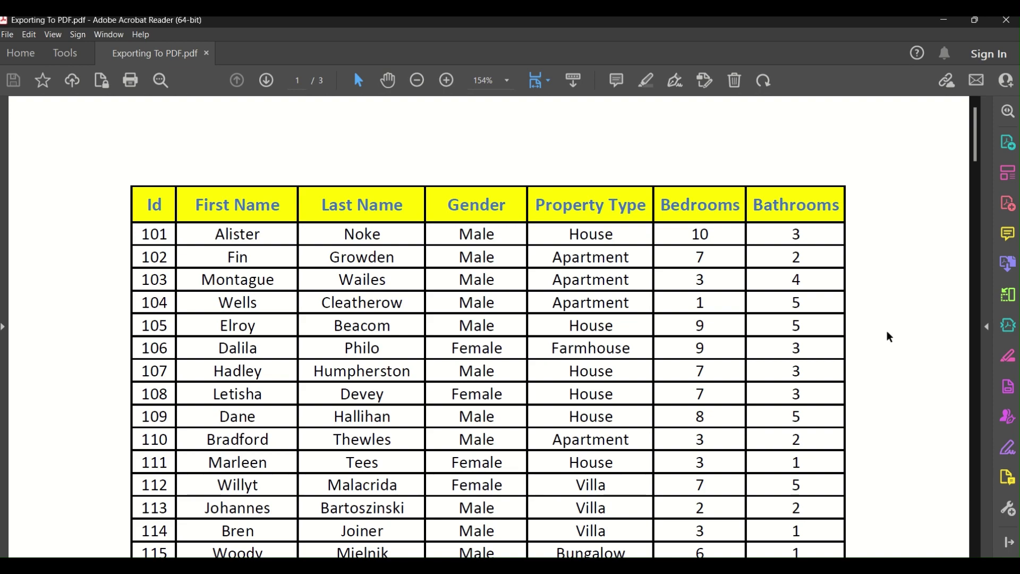
scroll(889, 337, down, 15)
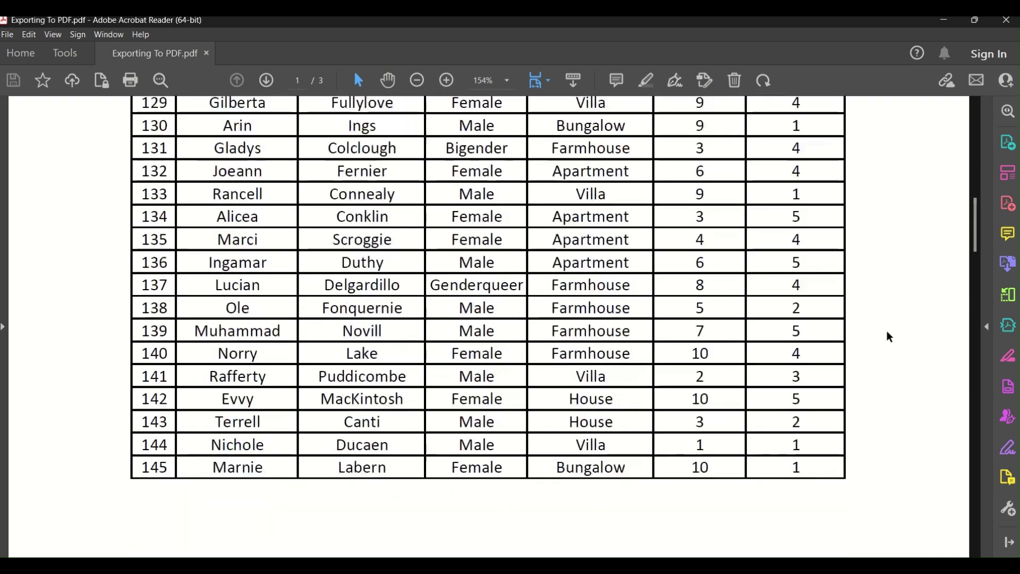
scroll(889, 336, down, 20)
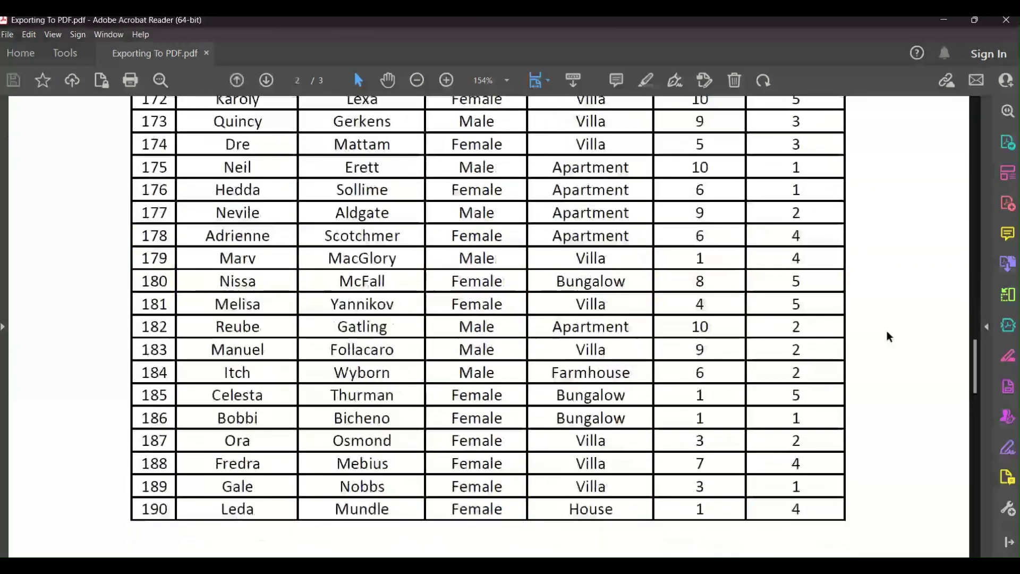
scroll(889, 336, down, 20)
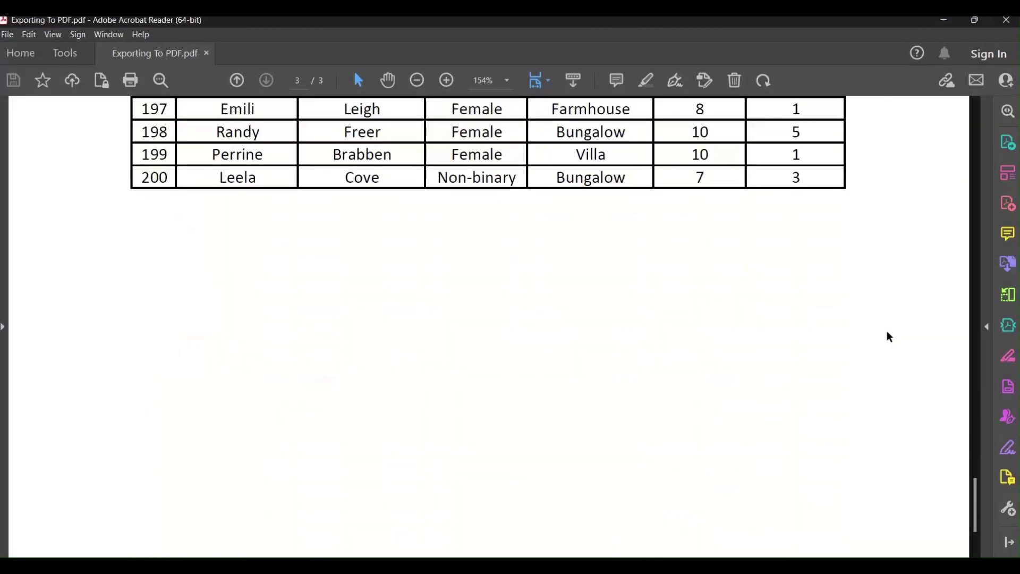
scroll(889, 336, down, 3)
click(981, 527)
drag(978, 522, 976, 137)
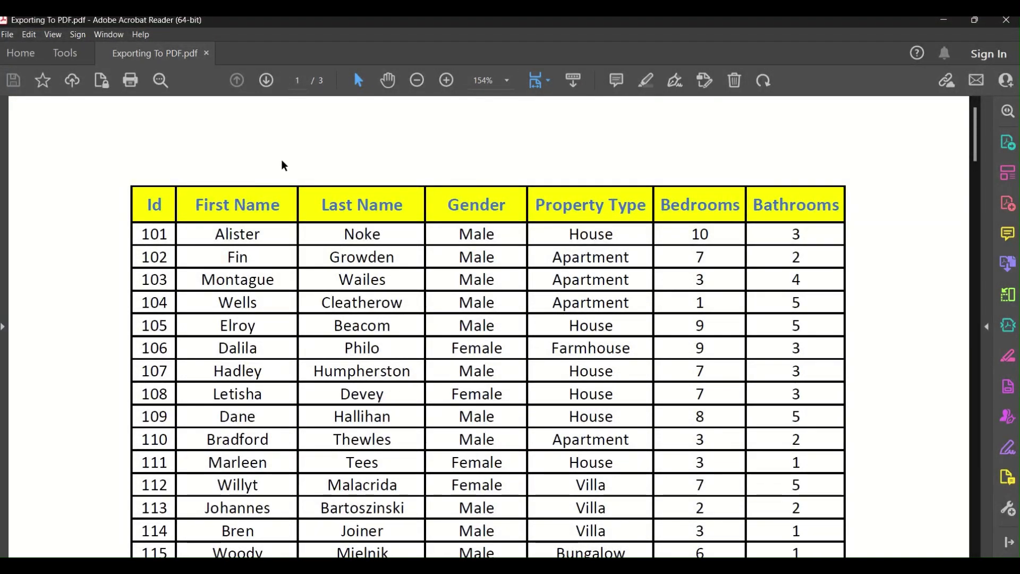
key(alt+Tab)
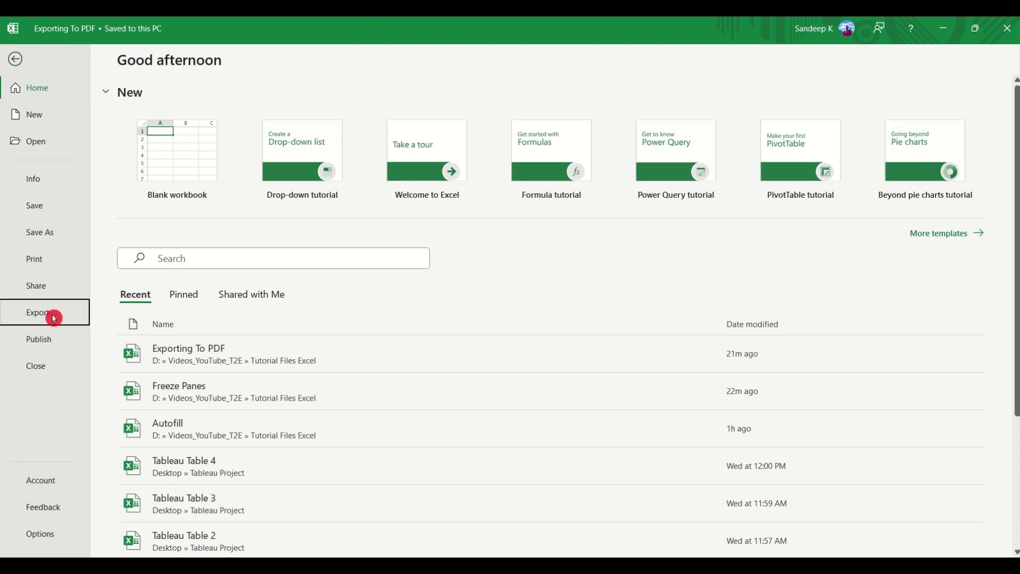
Publish the workbook to the Desktop as Exporting To PDF.pdf via Export > Create PDF/XPS.
click(53, 318)
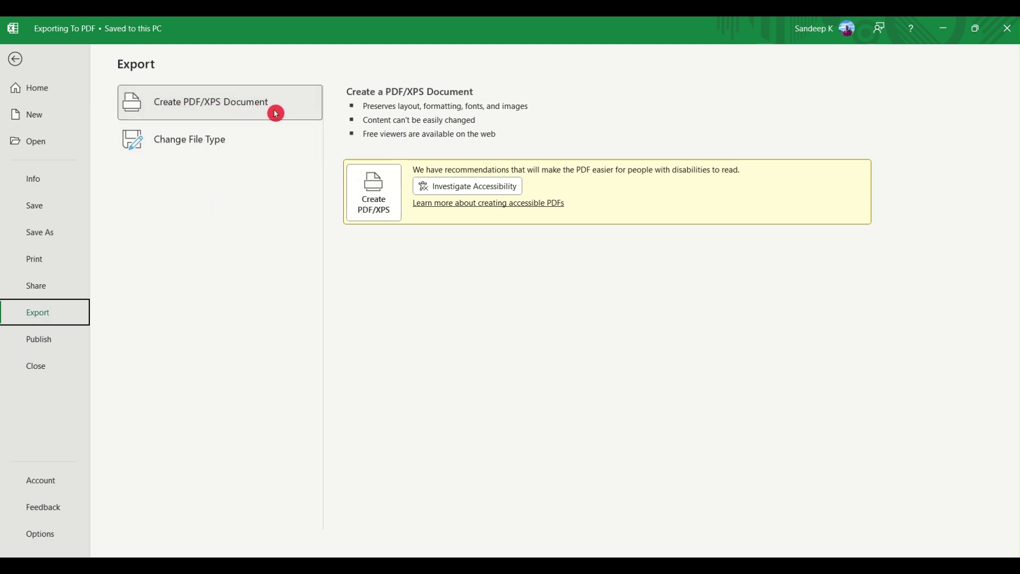
click(377, 210)
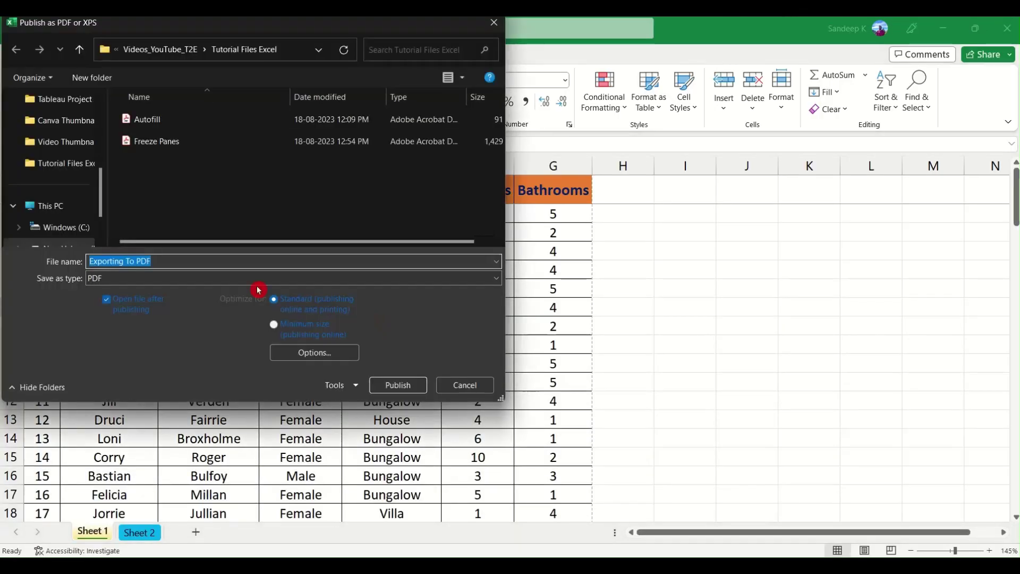
scroll(51, 143, up, 3)
click(51, 143)
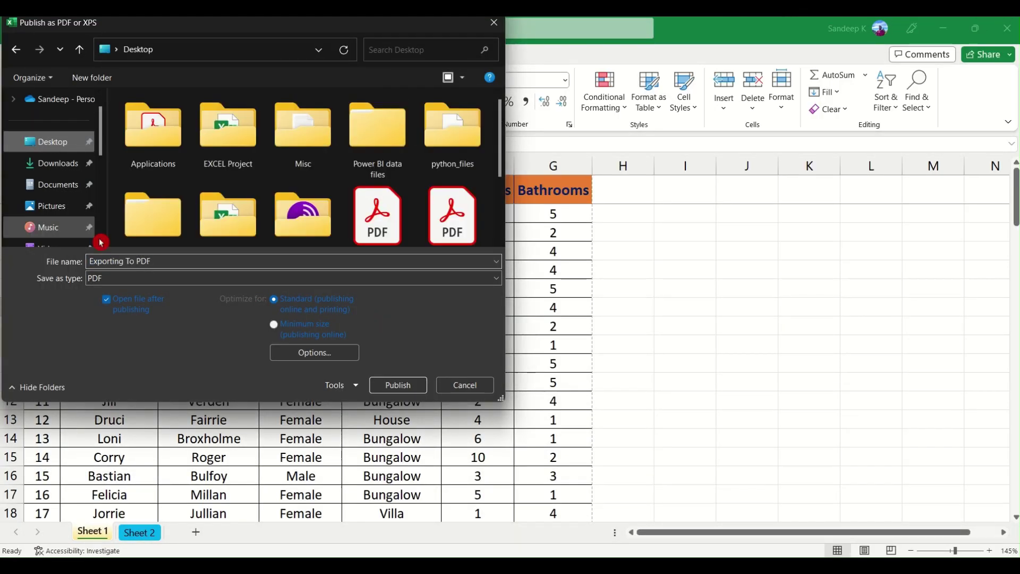
click(200, 263)
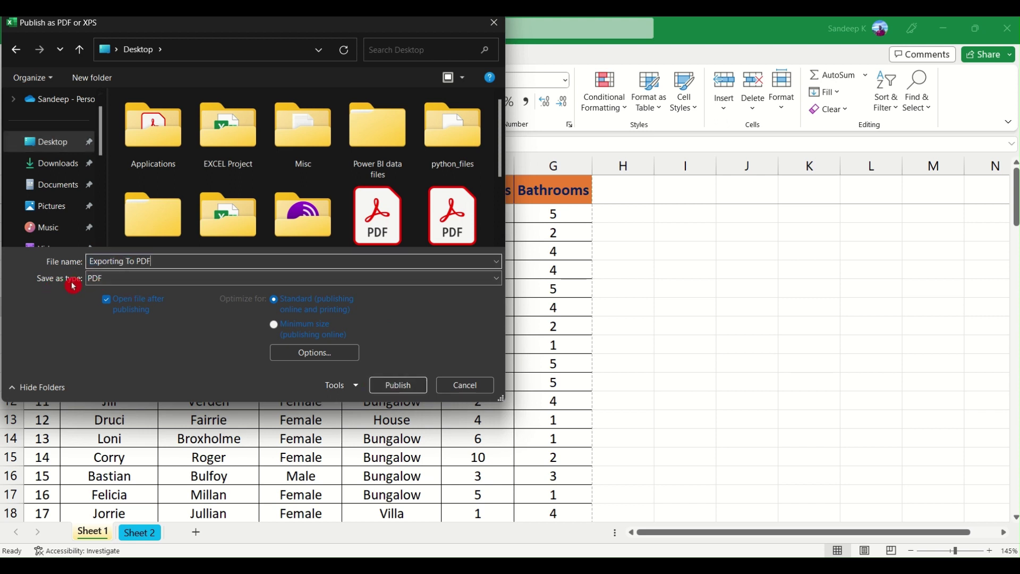
click(419, 392)
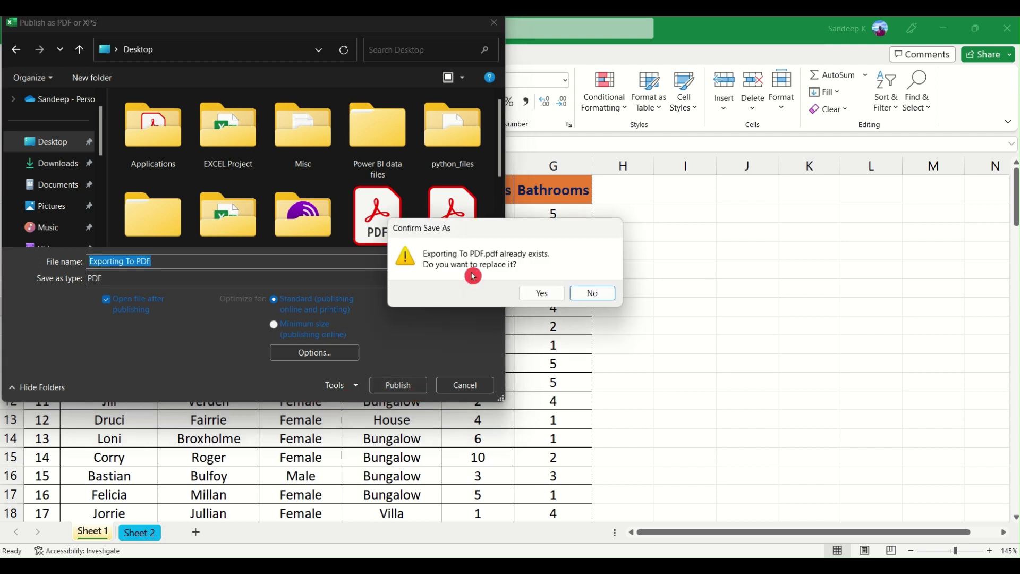
Replace Exporting To PDF.pdf and scroll the PDF in Acrobat to confirm the orange header repeats on each page.
click(542, 294)
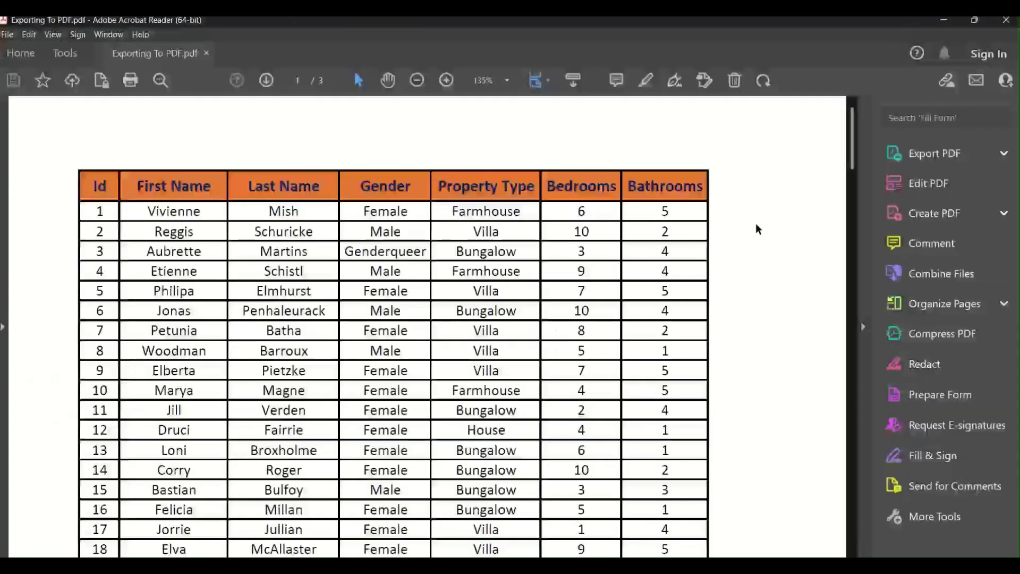
scroll(757, 226, down, 10)
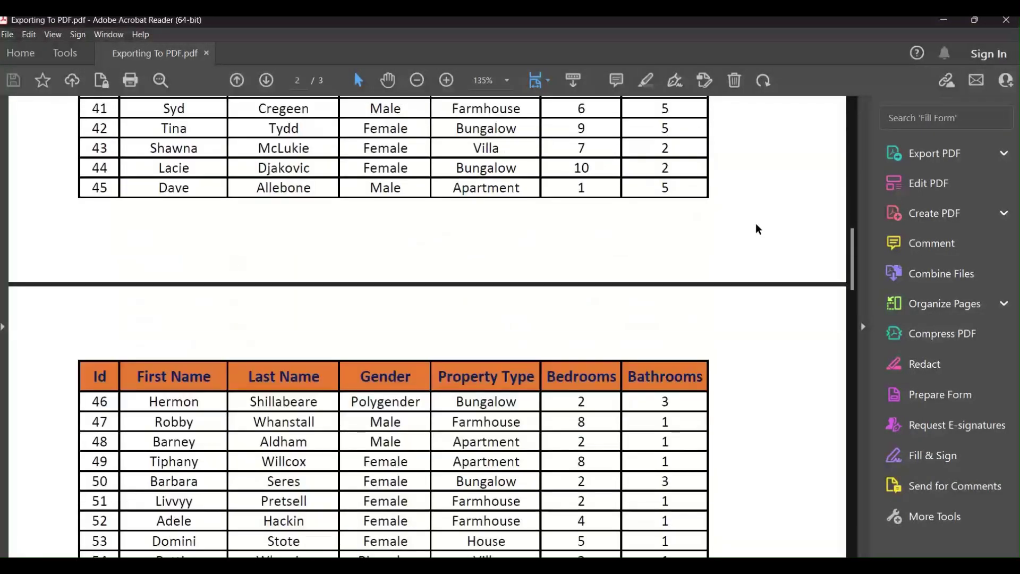
scroll(758, 229, down, 20)
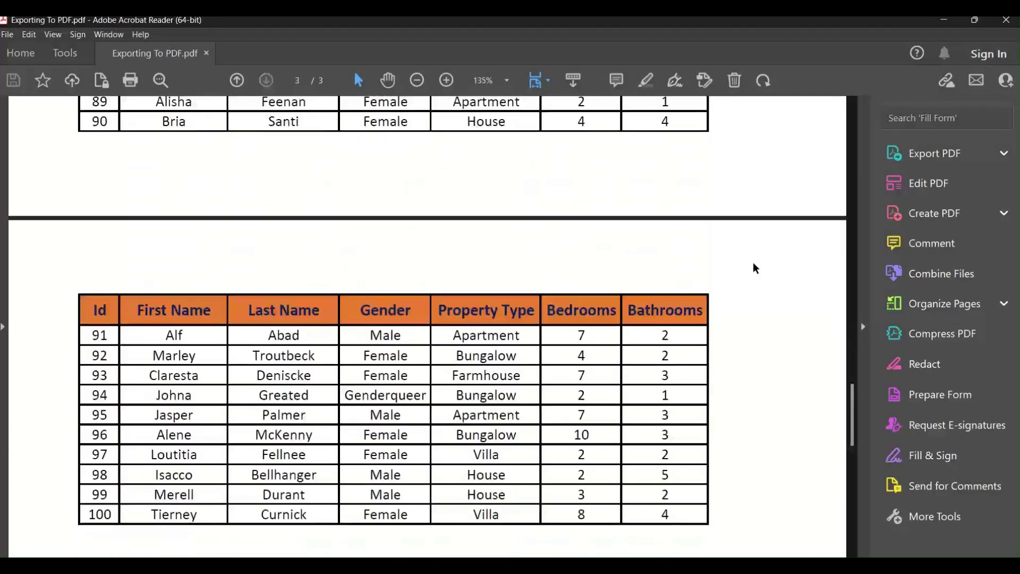
scroll(677, 341, down, 3)
scroll(680, 346, up, 4)
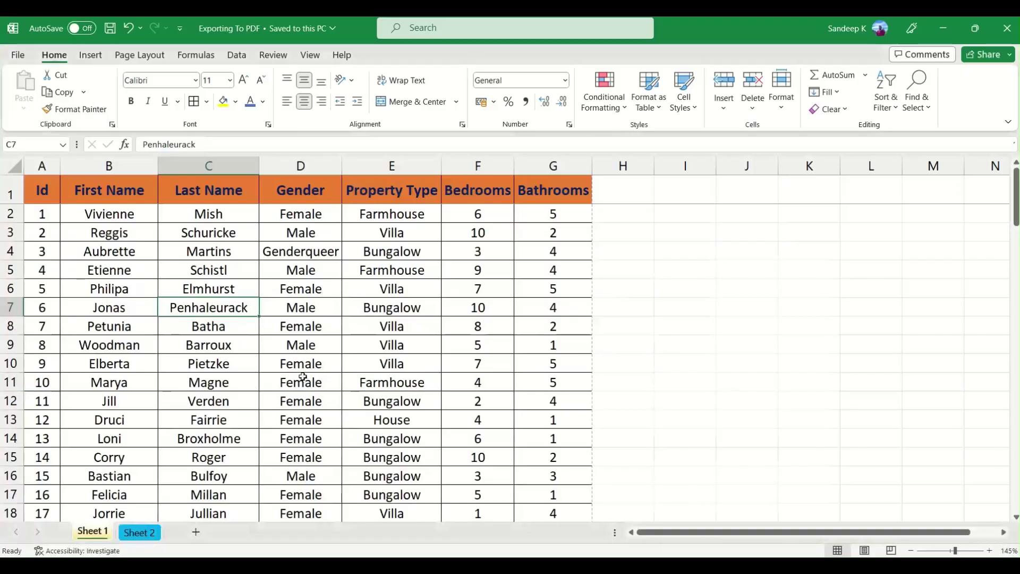
click(18, 55)
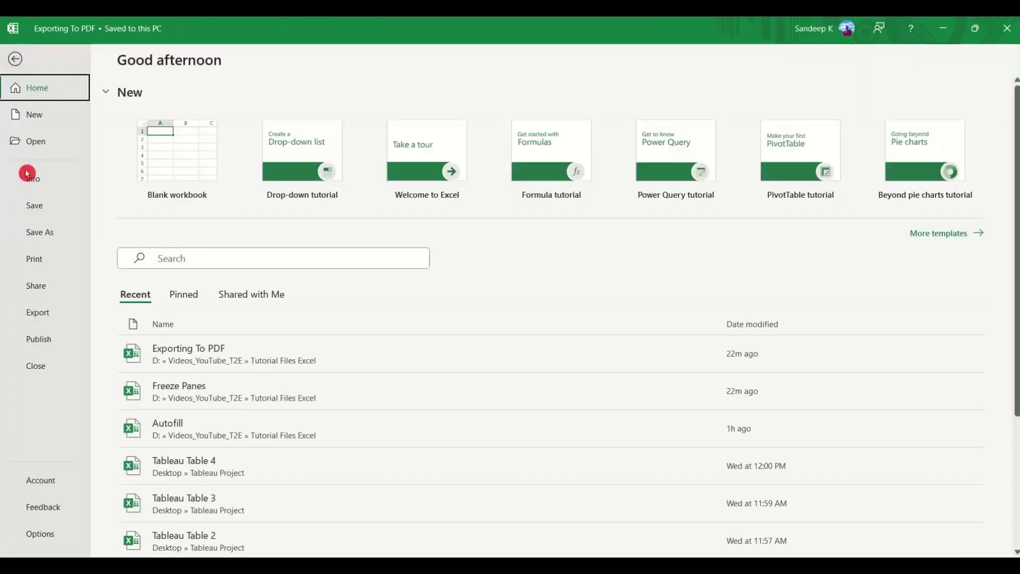
click(49, 287)
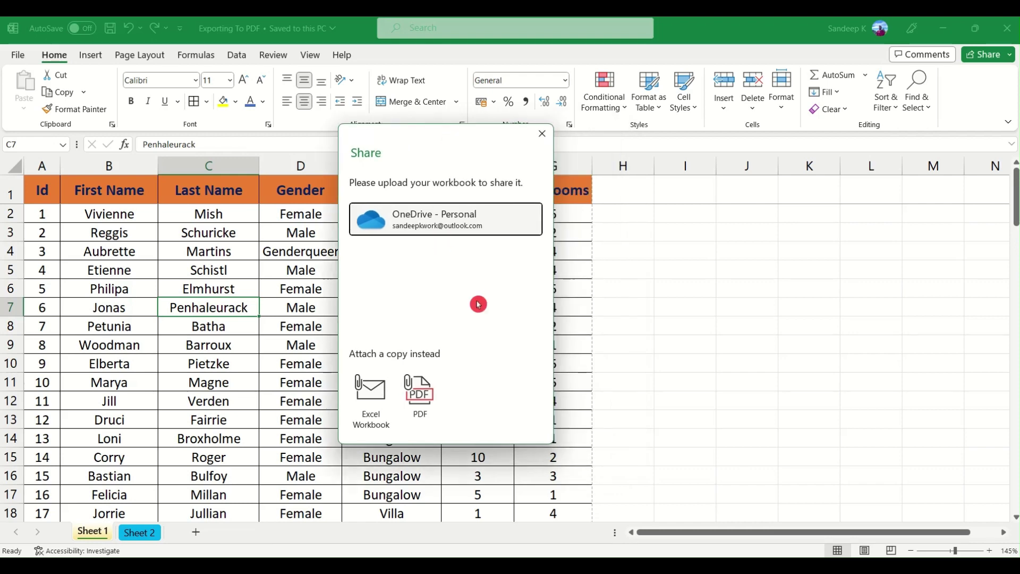
drag(433, 137, 470, 174)
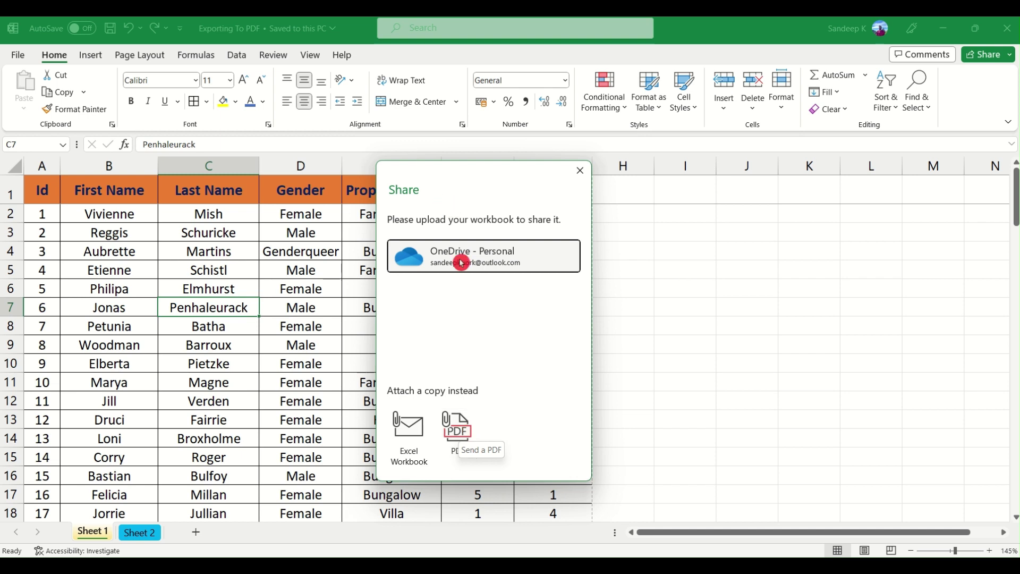
click(585, 174)
click(228, 256)
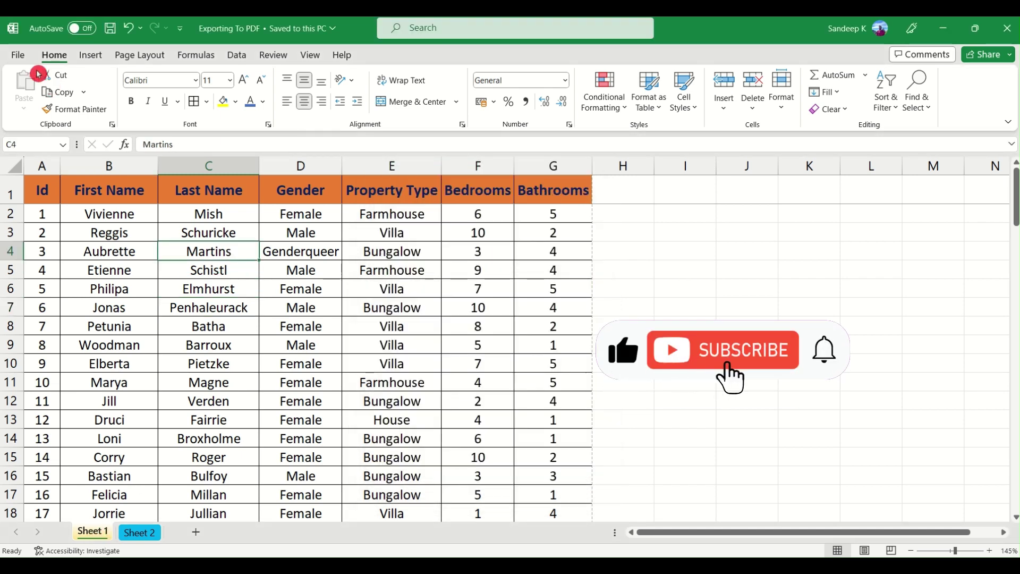